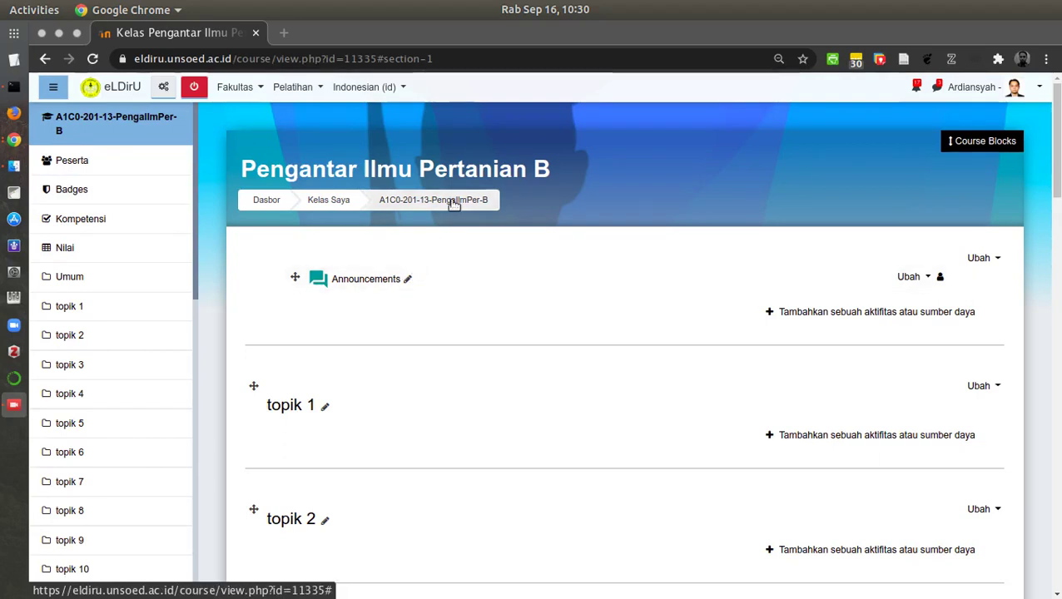
- Add an Attendance activity named "Kehadiran" to topik 1 and save it, returning to the course page
scroll(437, 203, "down", 3)
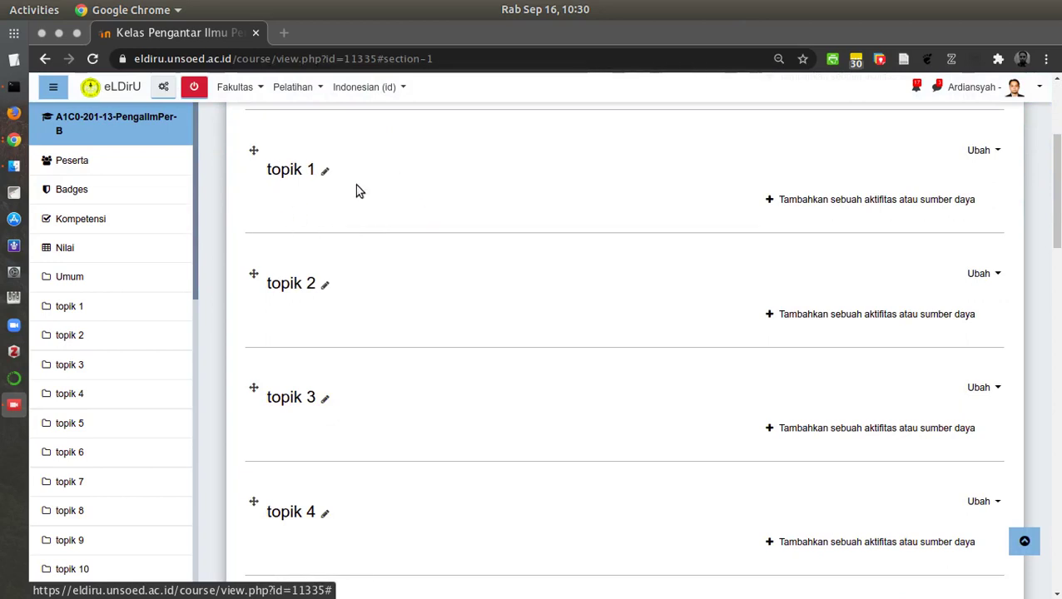
left_click(848, 201)
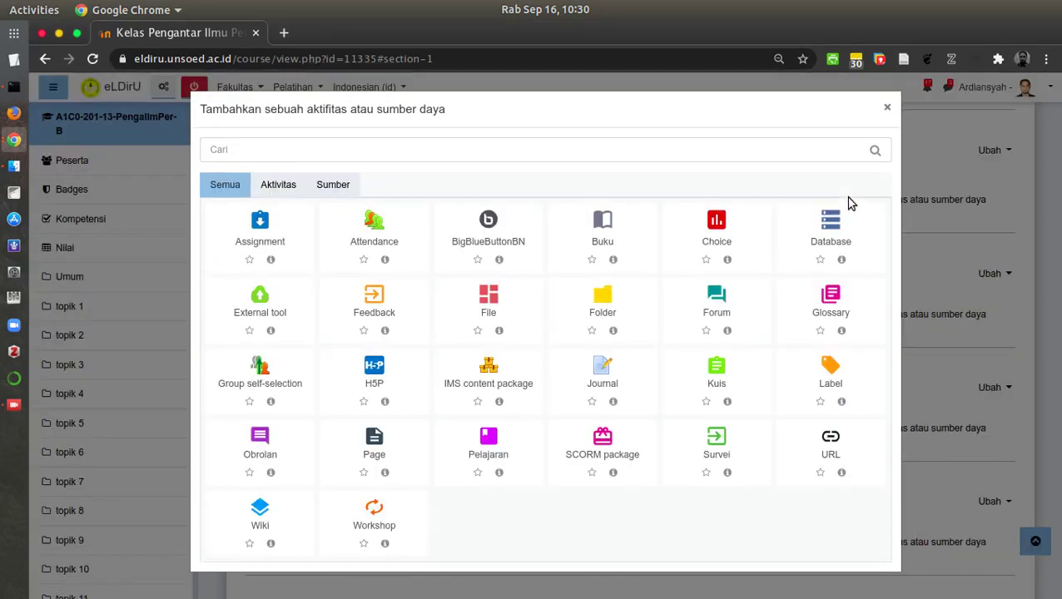
left_click(372, 230)
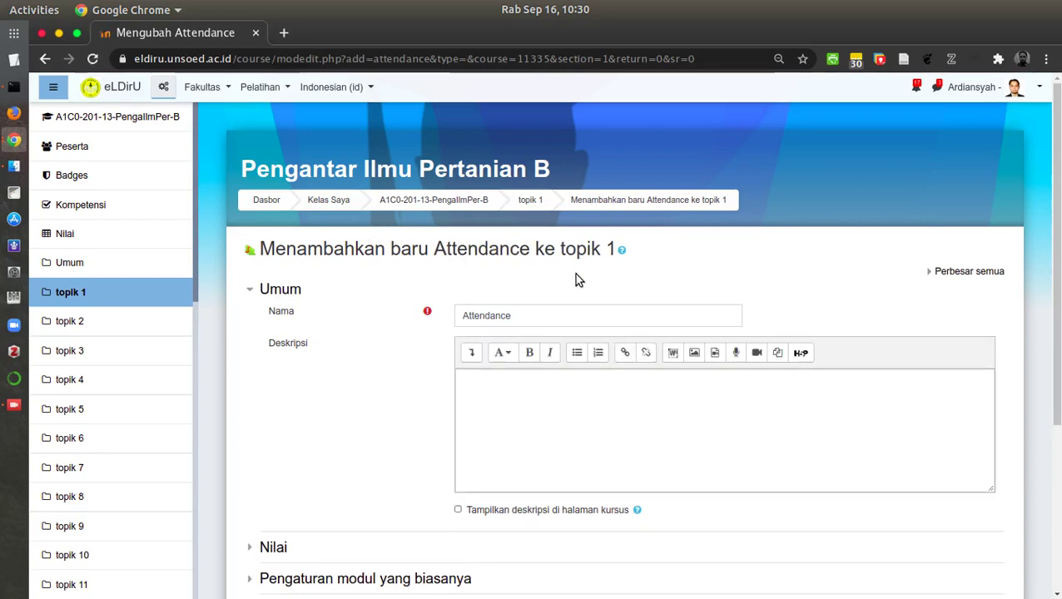
double_click(525, 312)
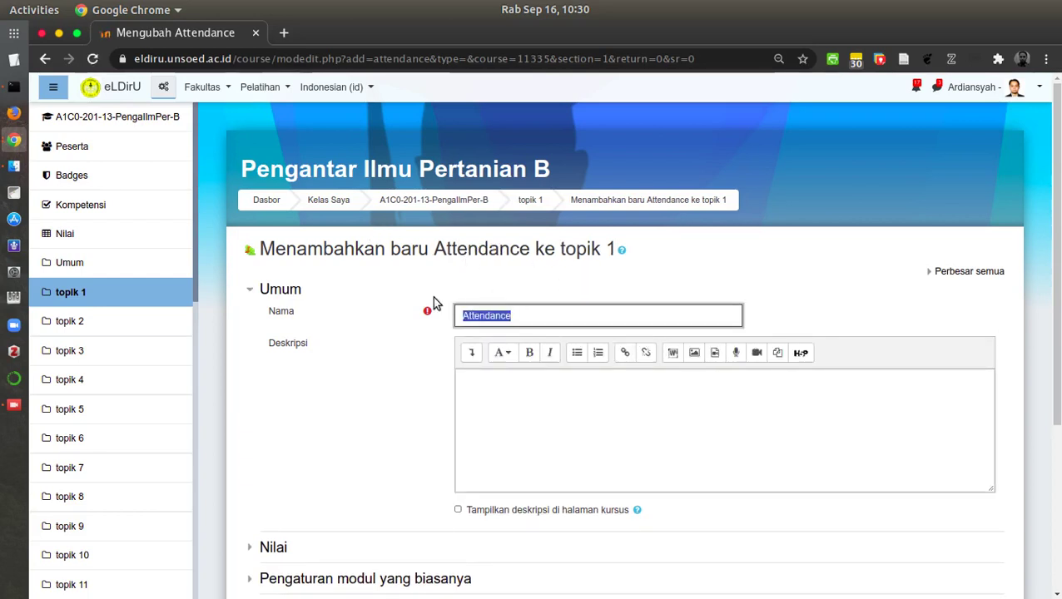
type("Kehadiran")
scroll(394, 355, "down", 5)
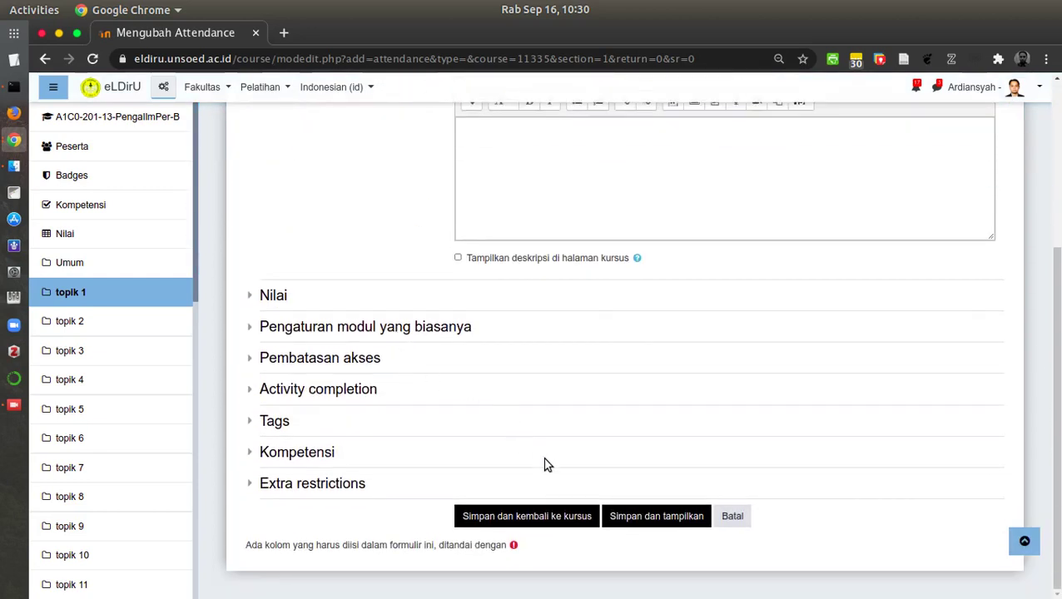
scroll(546, 465, "up", 5)
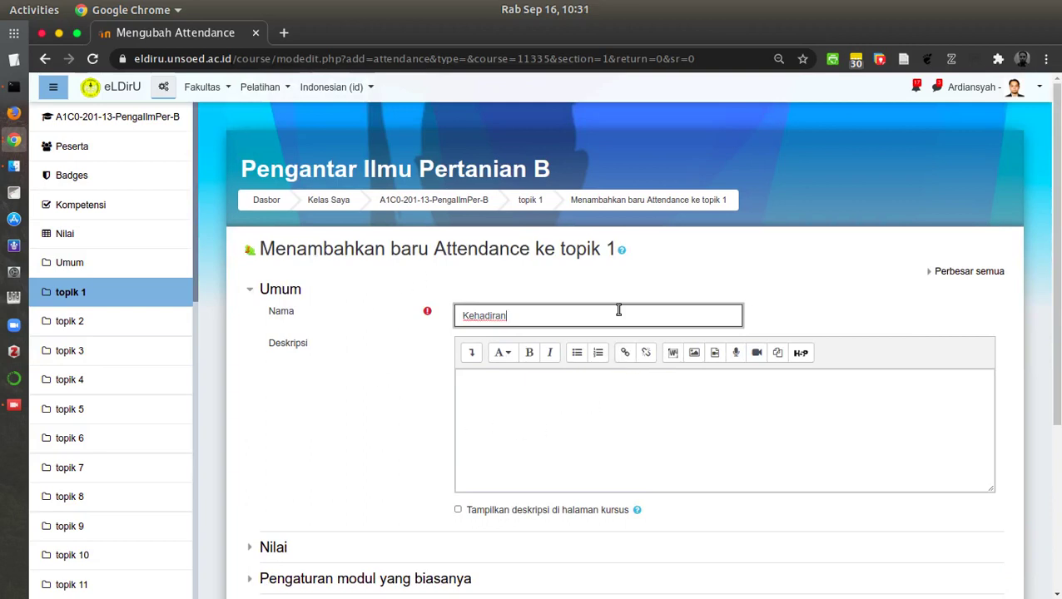
scroll(565, 364, "down", 5)
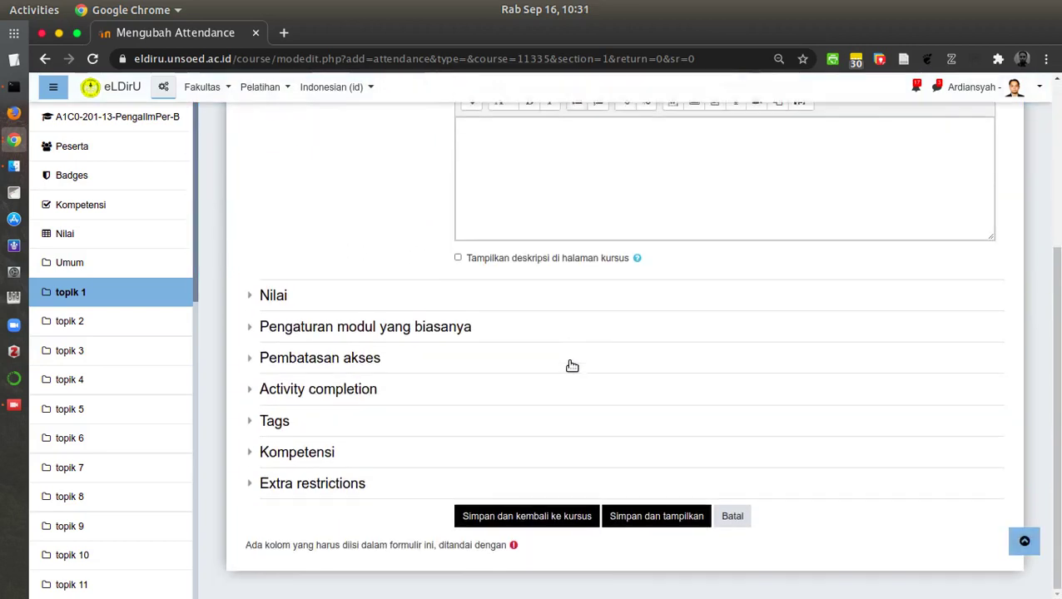
left_click(557, 517)
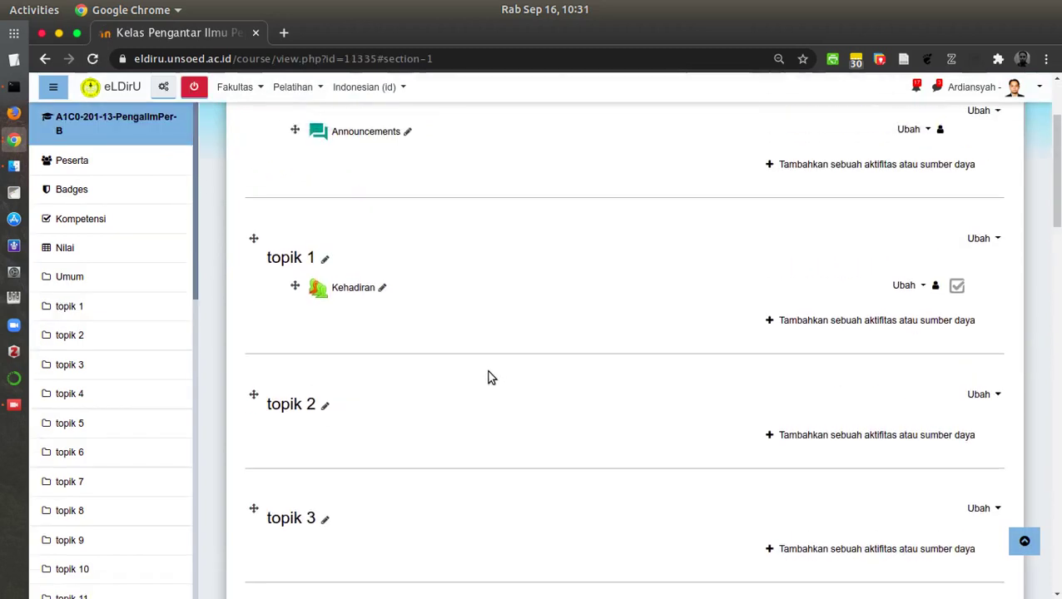
- Start a new session in the Kehadiran activity and set its time from 07:00 to 23:55
left_click(351, 289)
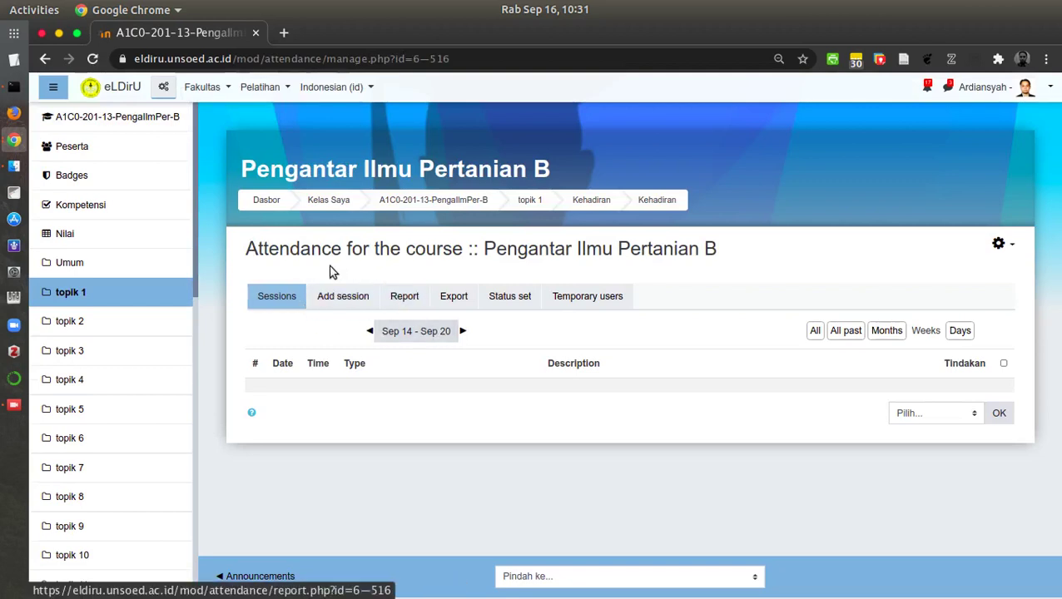
left_click(343, 297)
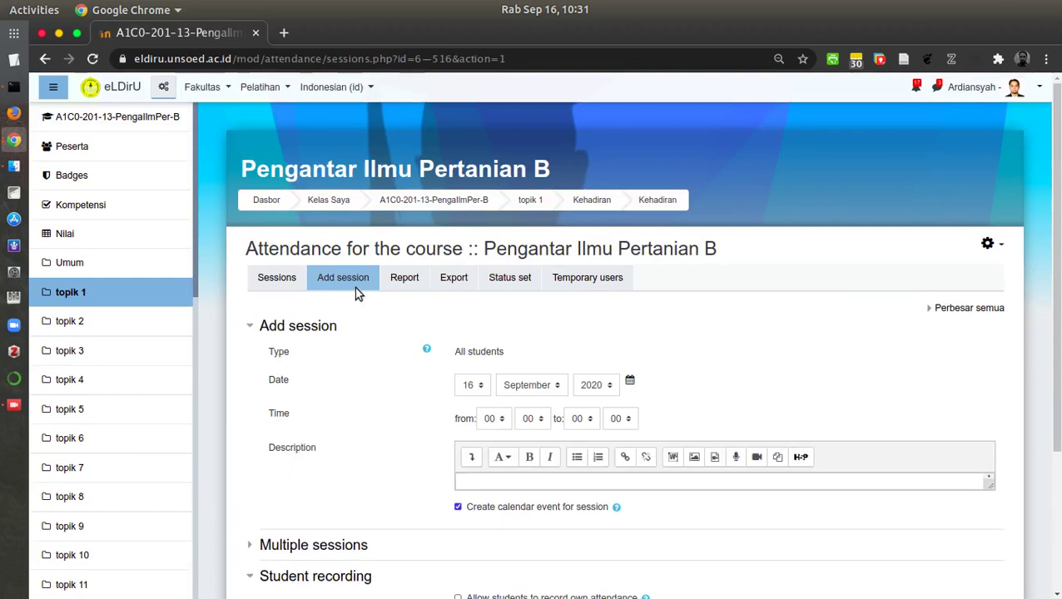
left_click(501, 420)
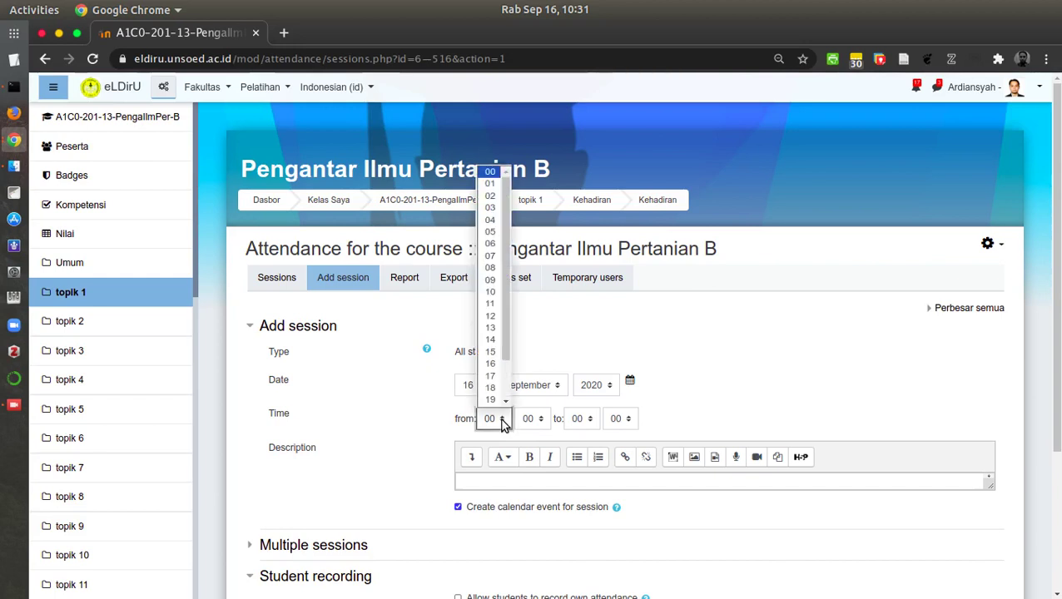
left_click(491, 257)
scroll(780, 360, "down", 3)
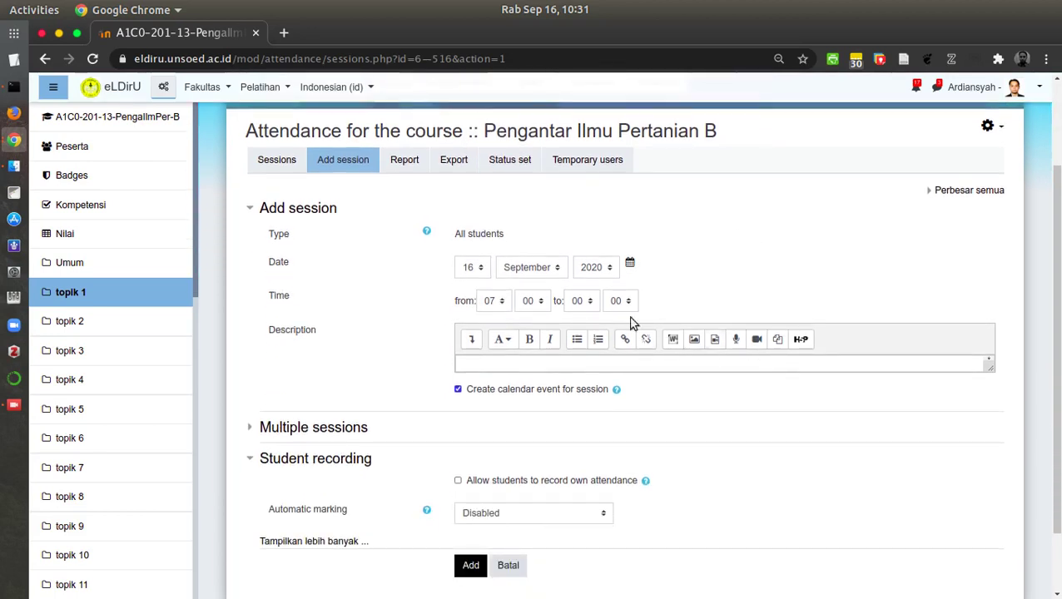
left_click(593, 301)
scroll(589, 422, "down", 1)
scroll(589, 423, "down", 1)
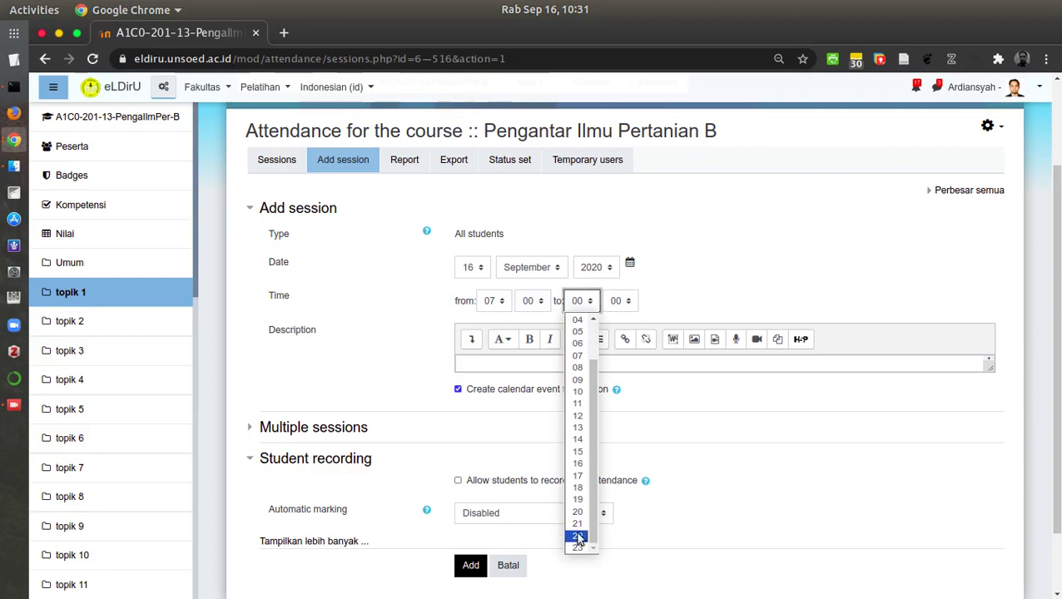
left_click(575, 539)
left_click(618, 301)
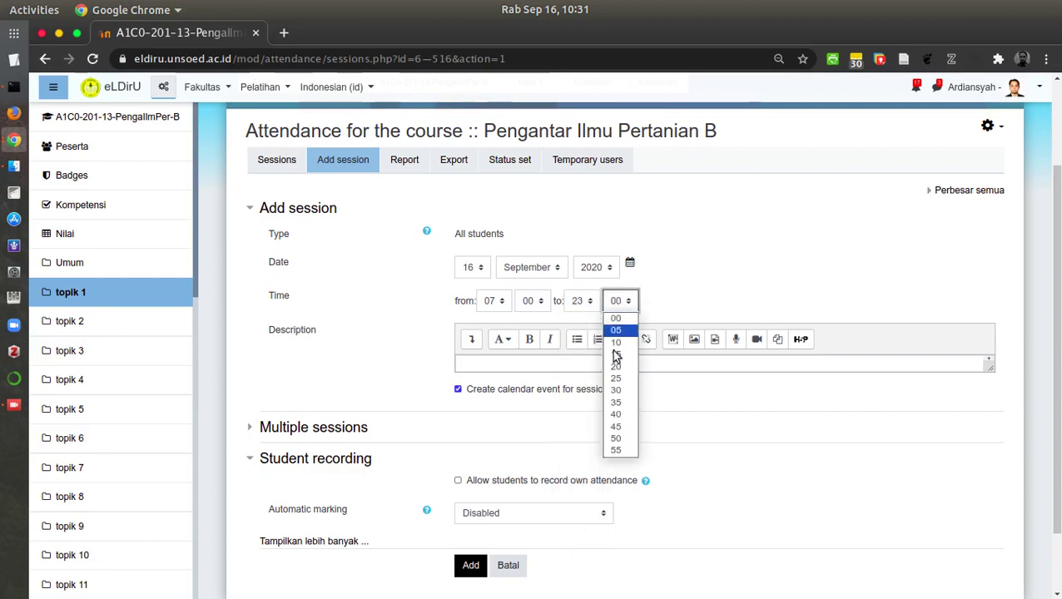
left_click(616, 449)
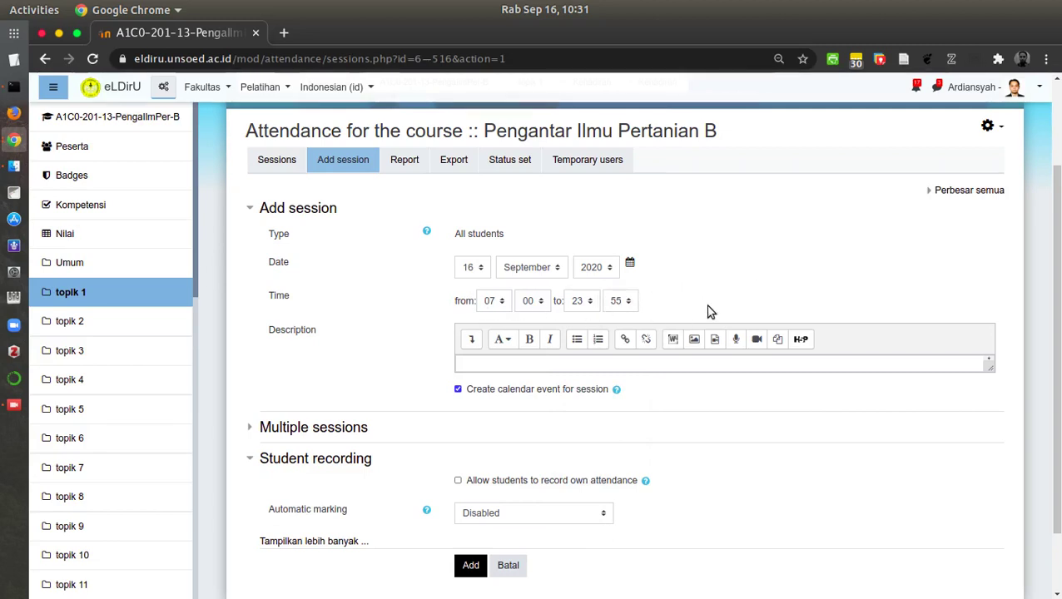
- Allow students to record their own attendance and add the session
scroll(711, 311, "down", 2)
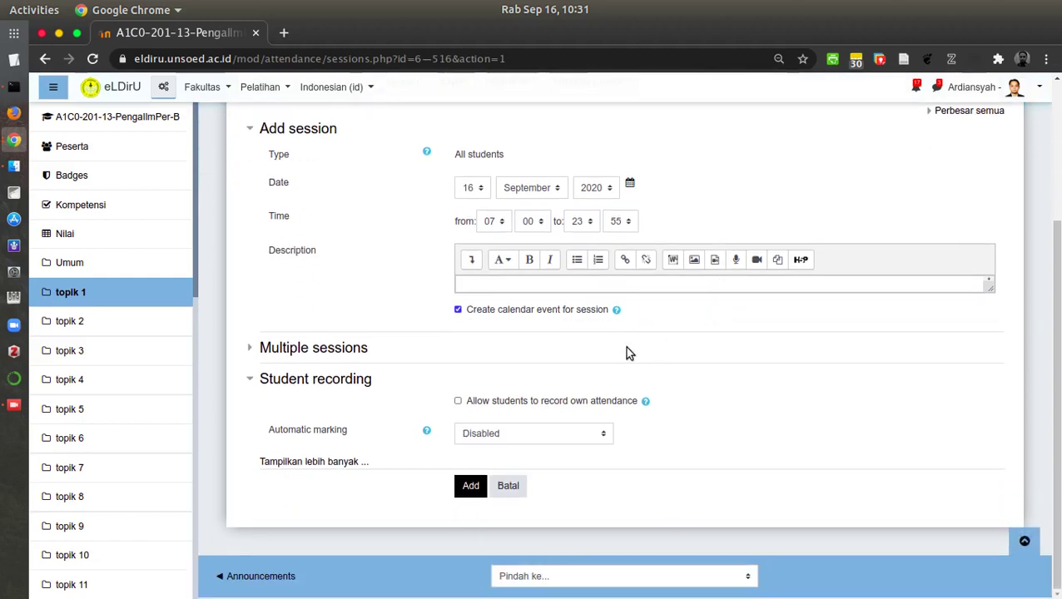
left_click(458, 401)
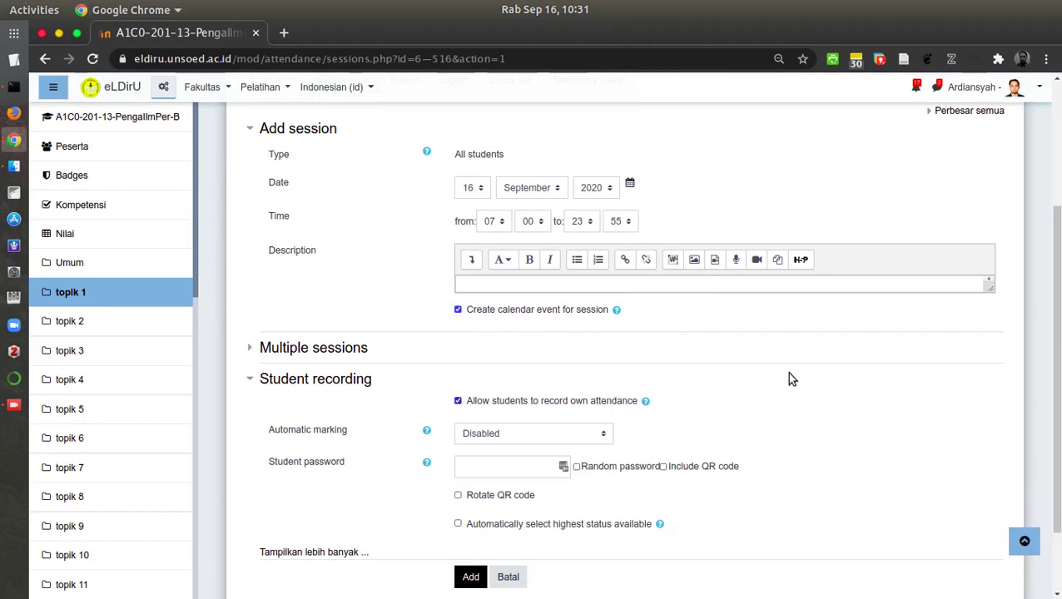
scroll(575, 465, "down", 2)
left_click(471, 489)
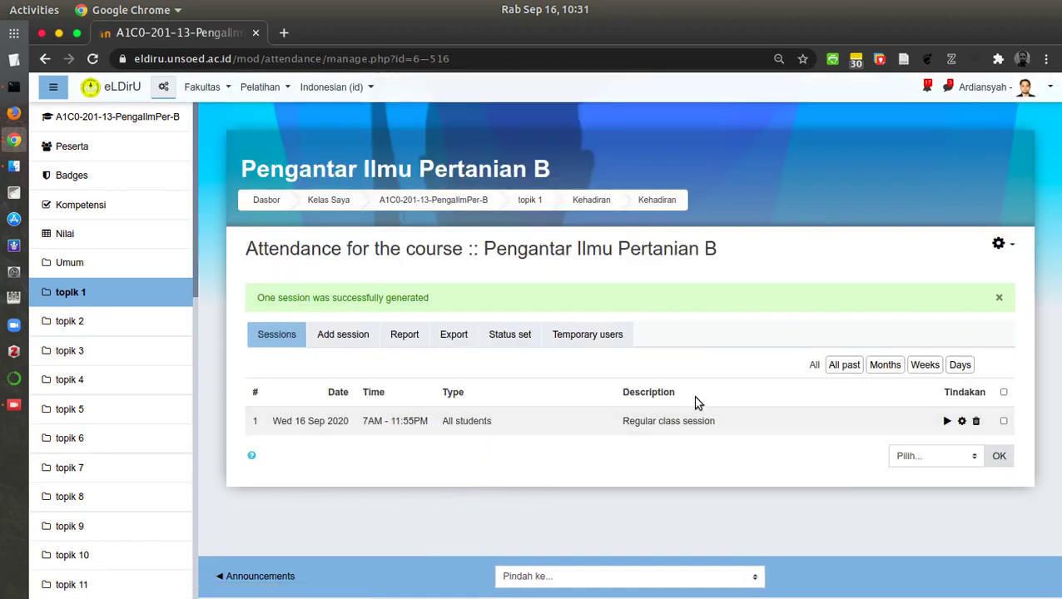
- Switch to the student role (Siswa) to view the attendance activity as a student
left_click(1048, 87)
left_click(961, 247)
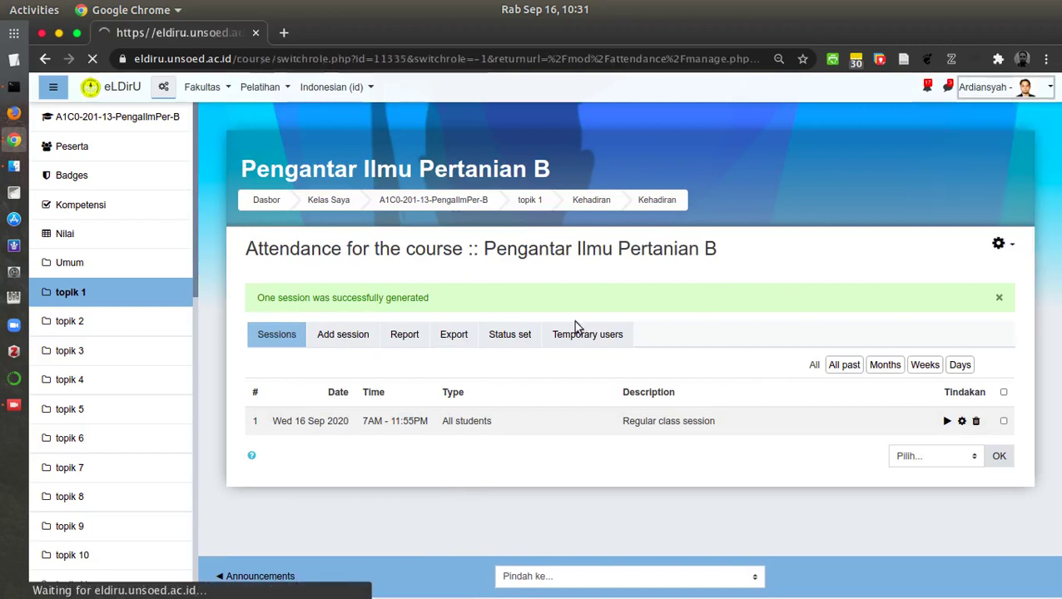
left_click(274, 371)
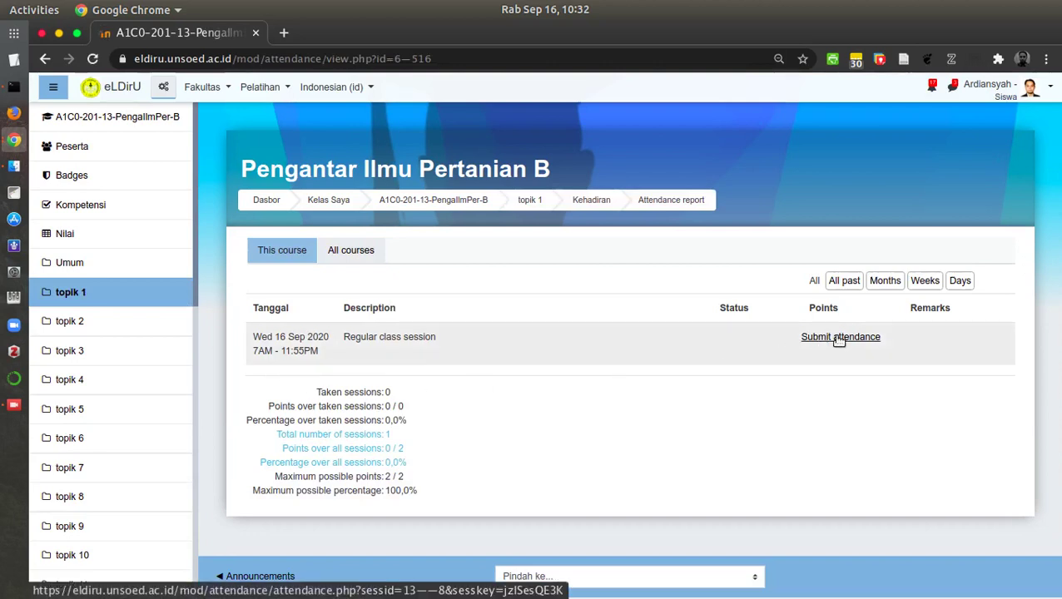
- Submit attendance for the 16 September 2020 session as Present and save the changes
left_click(838, 337)
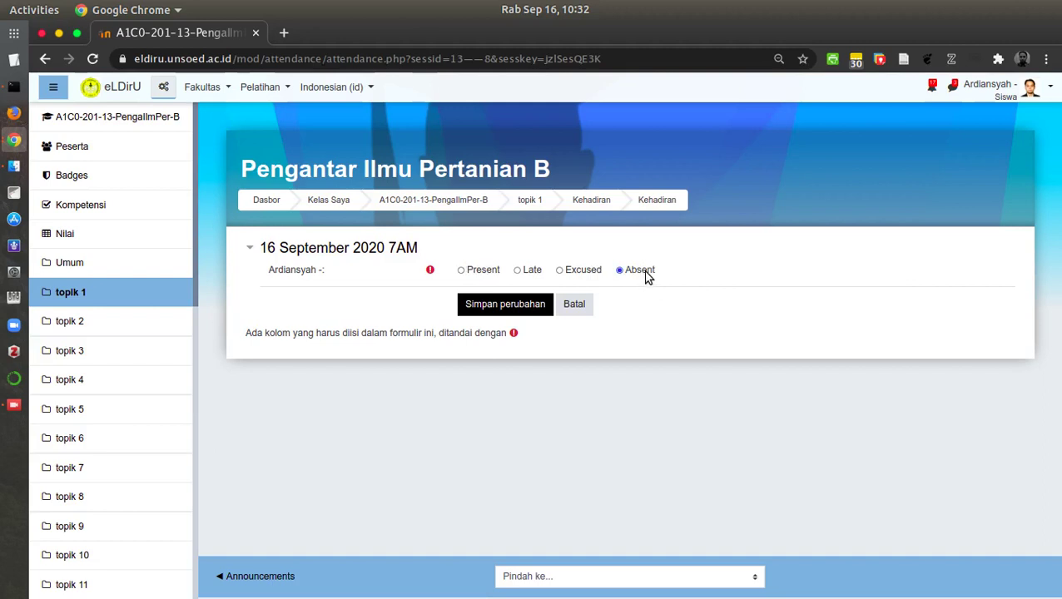
left_click(461, 270)
left_click(505, 304)
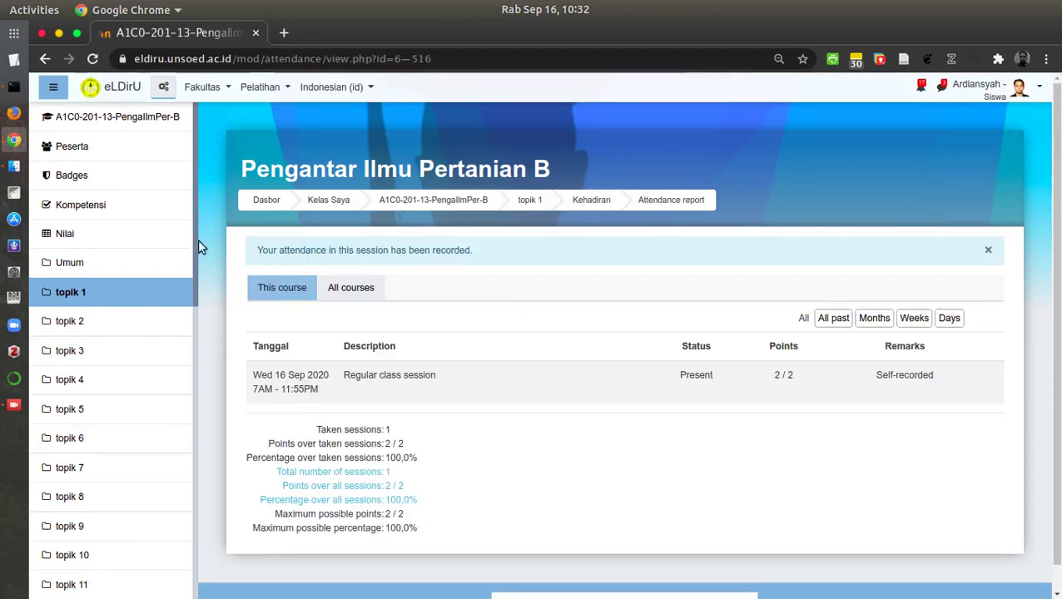
- Review the student's Kehadiran attendance report from topik 1 and return to the course page
left_click(73, 295)
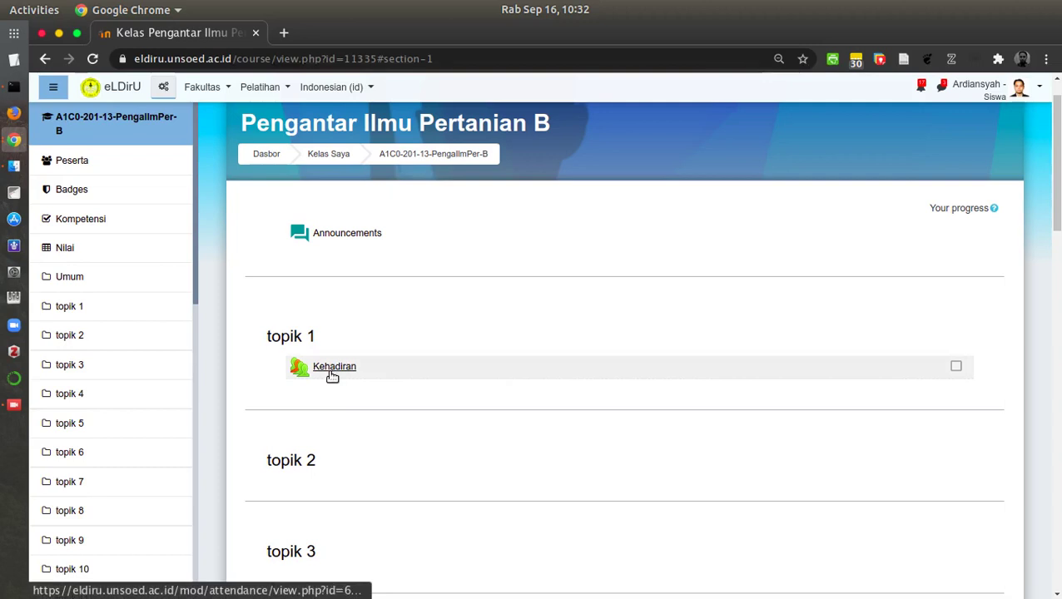
left_click(333, 370)
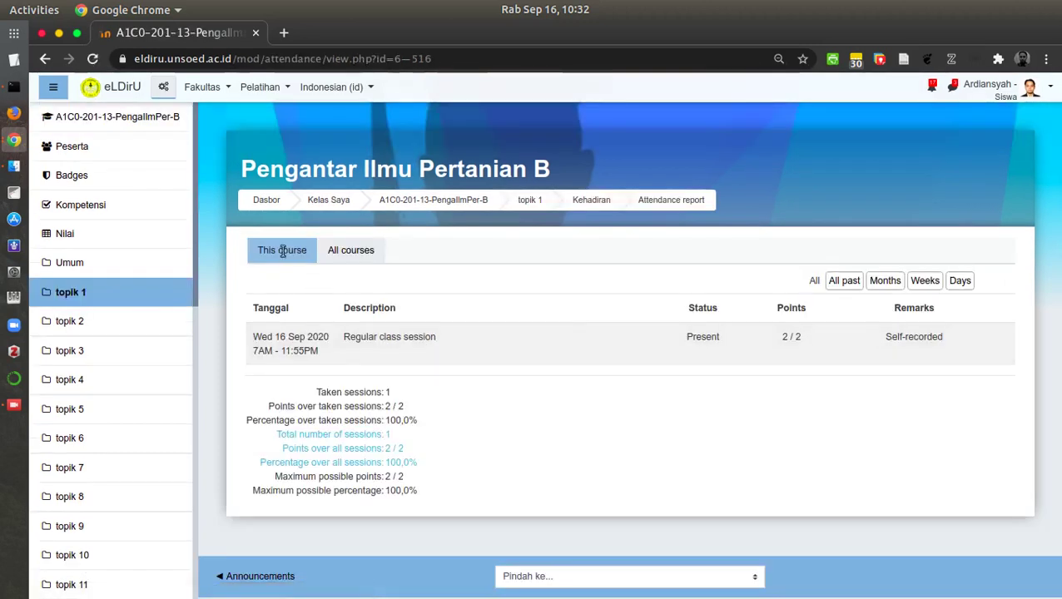
left_click(46, 59)
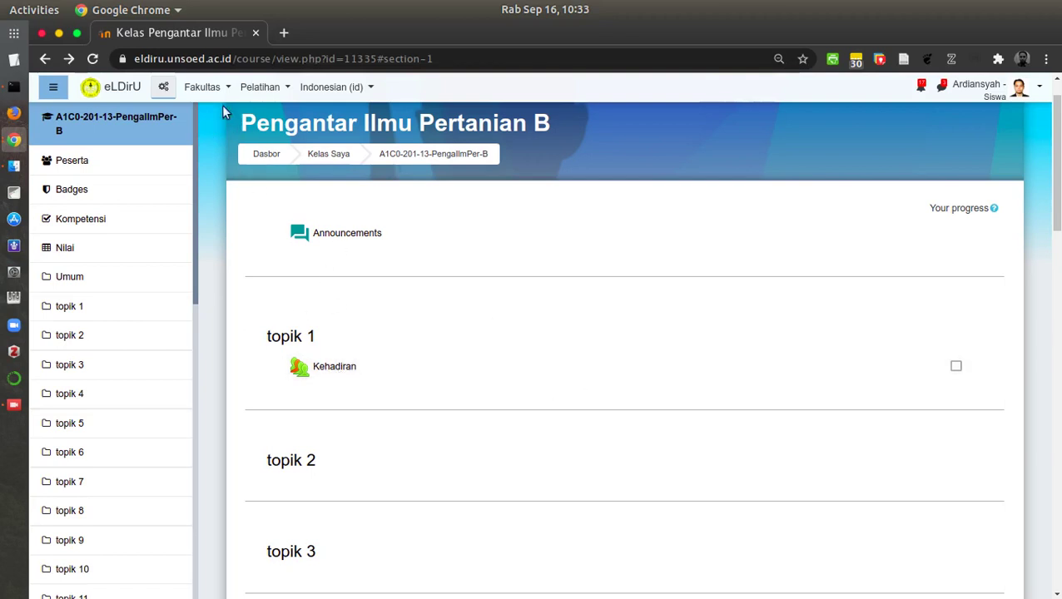
scroll(299, 299, "up", 1)
scroll(332, 300, "down", 3)
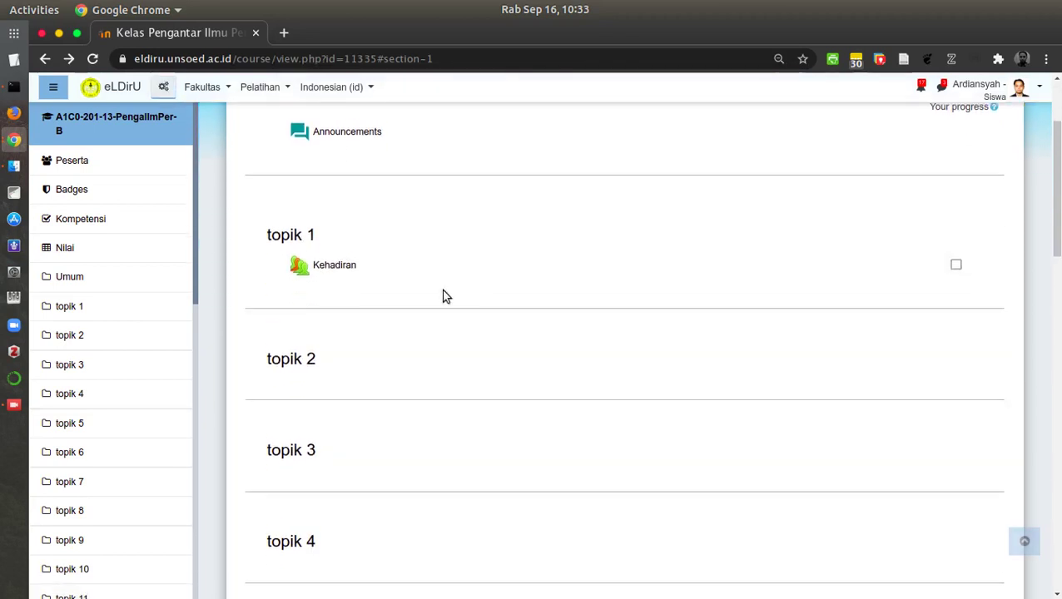
- Return to the normal role and turn on course editing
left_click(1023, 86)
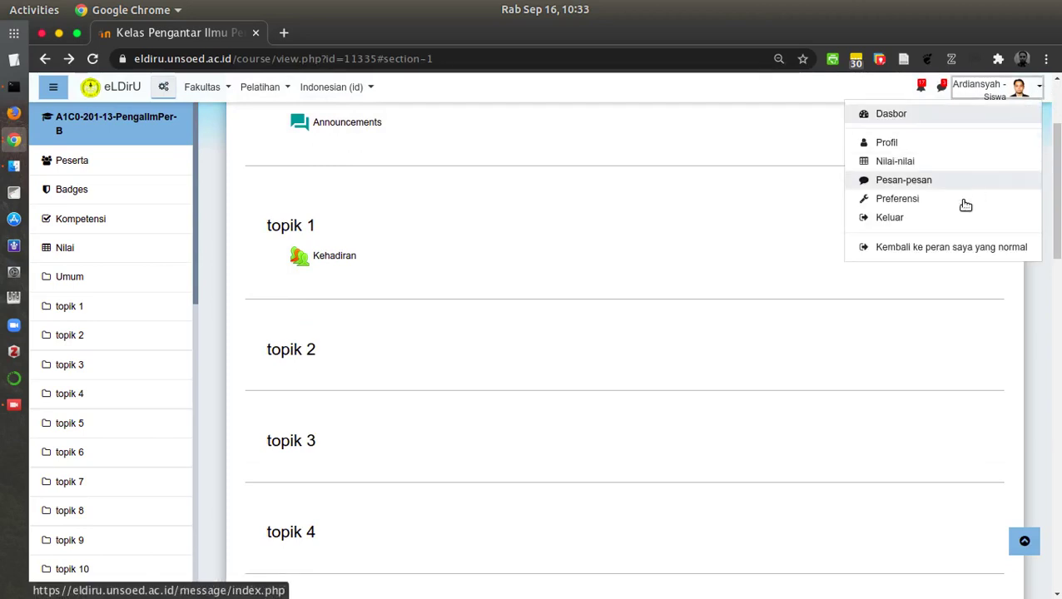
left_click(939, 246)
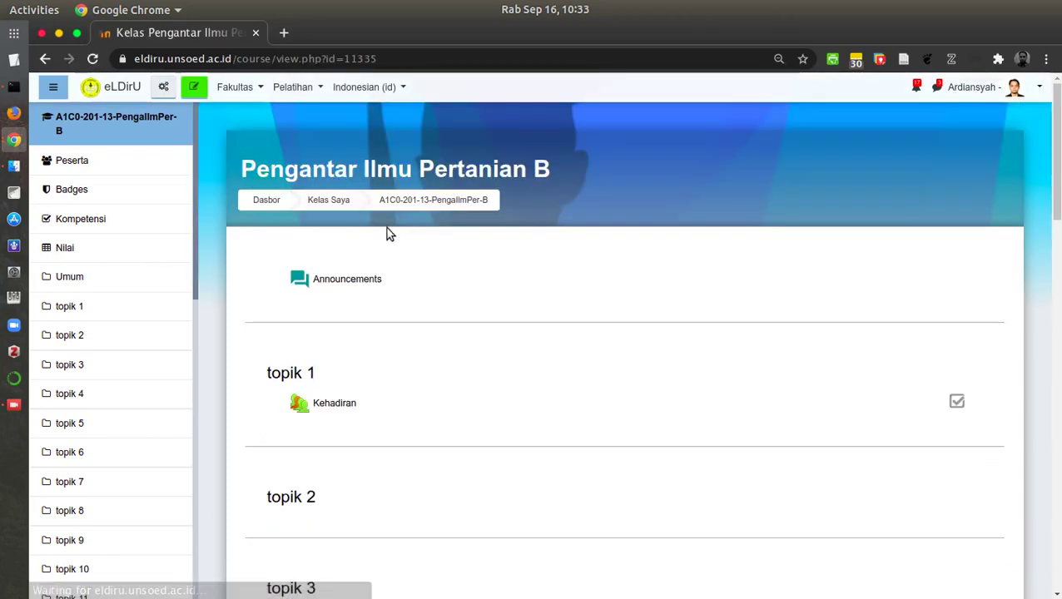
left_click(192, 88)
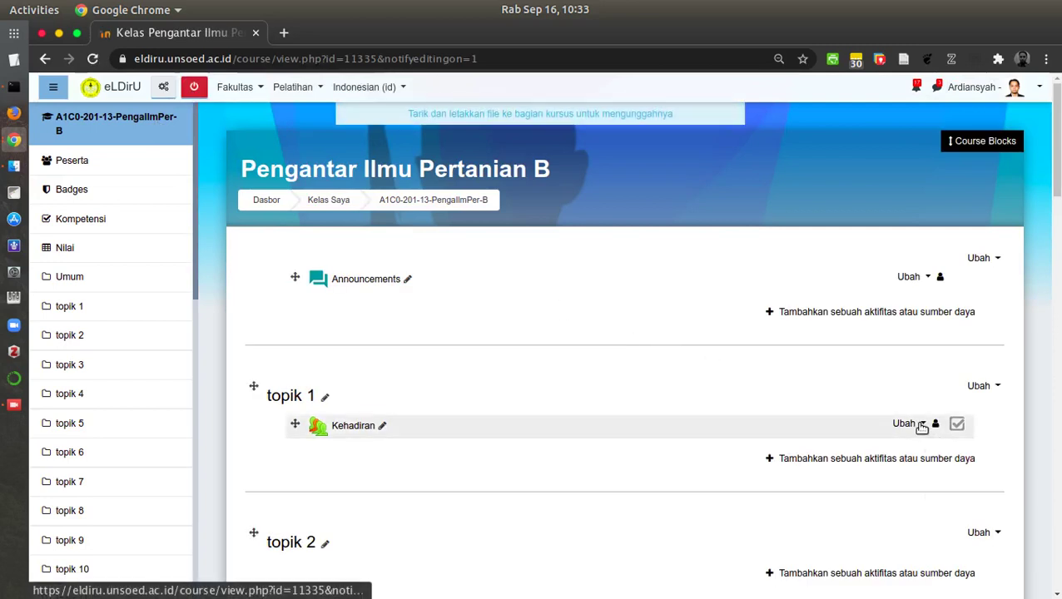
- Open the settings of the Kehadiran activity and examine its Activity completion options
left_click(921, 425)
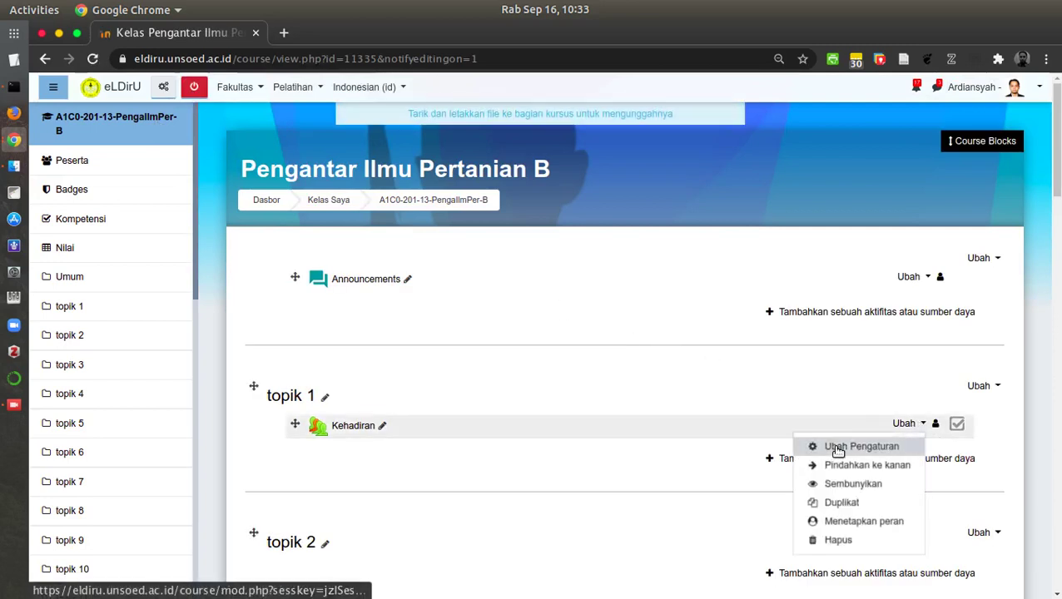
left_click(838, 447)
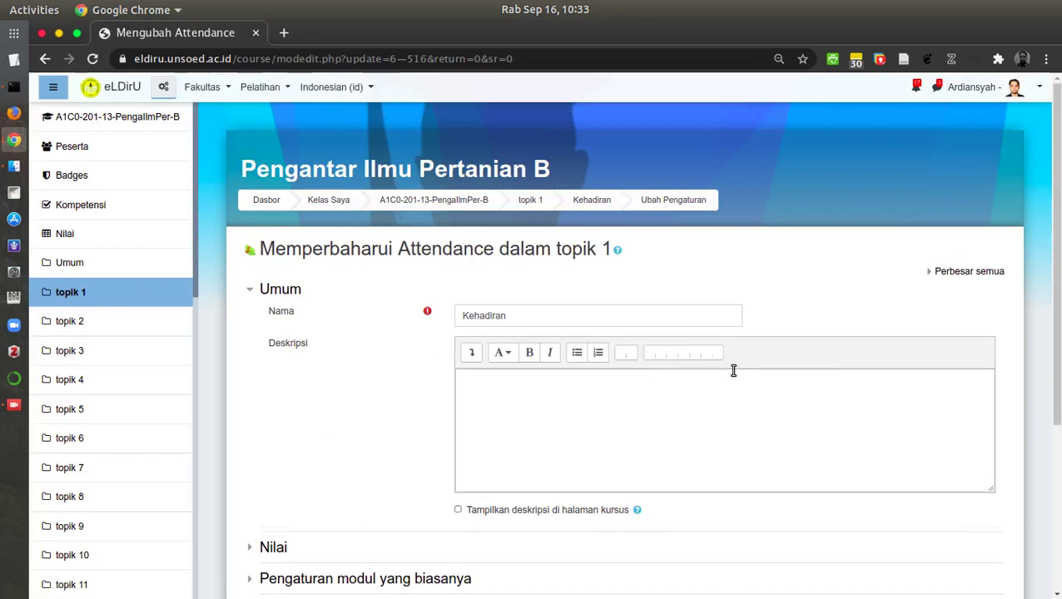
scroll(865, 310, "down", 5)
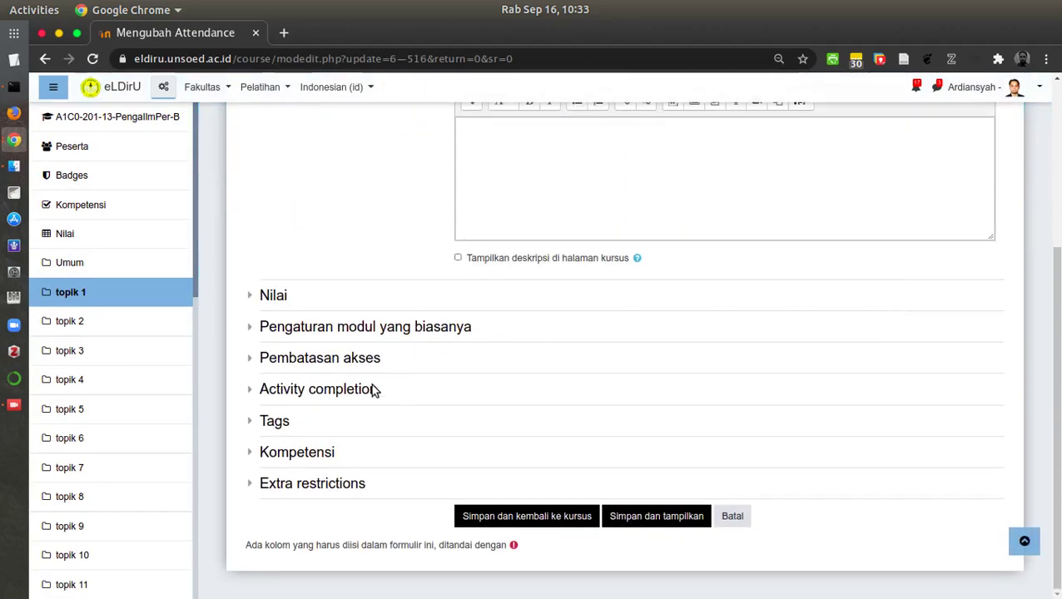
left_click(251, 395)
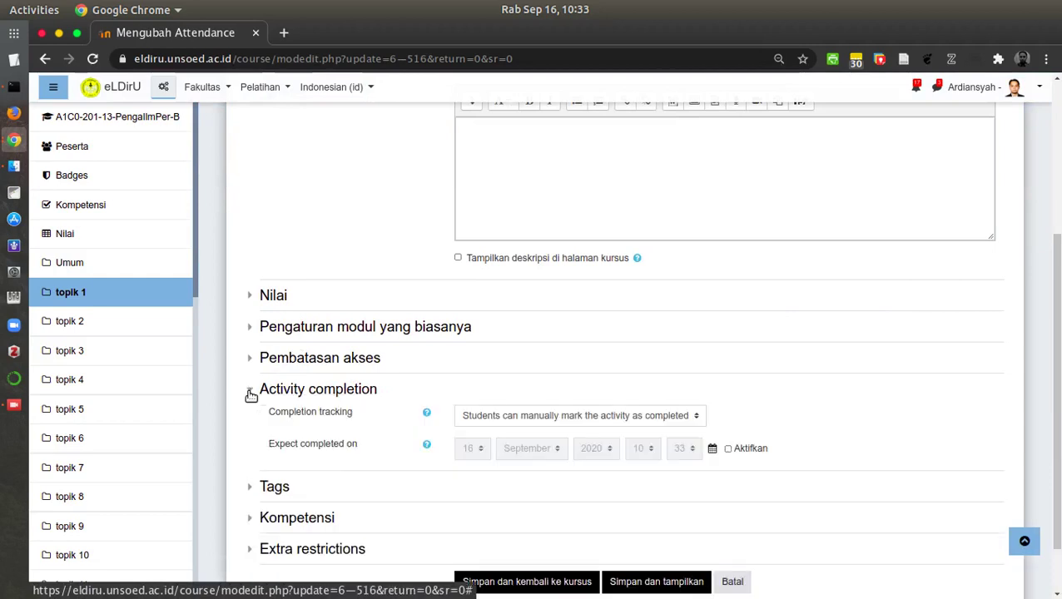
scroll(251, 395, "down", 2)
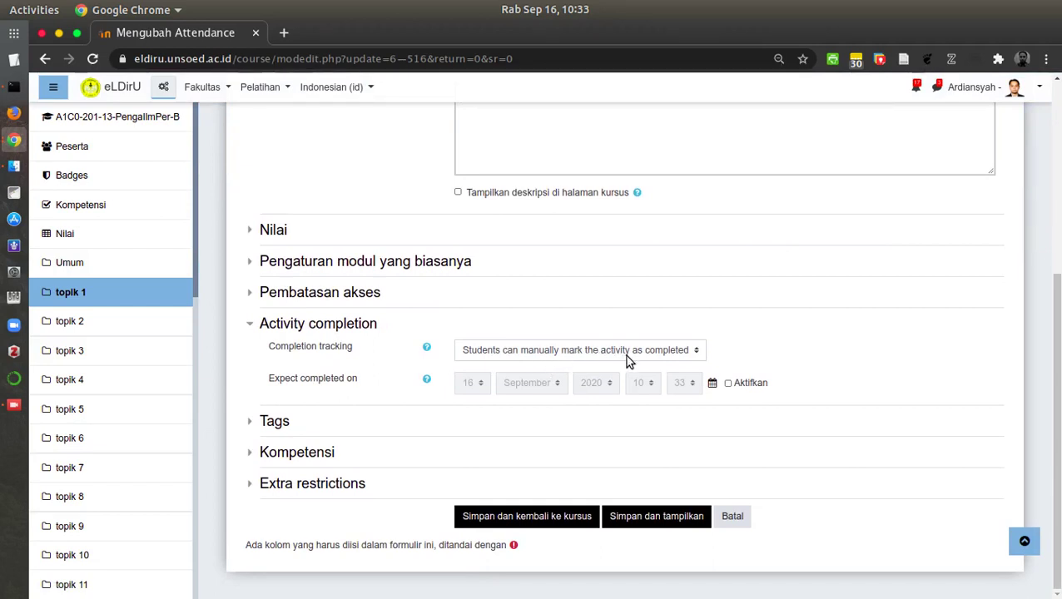
left_click(248, 328)
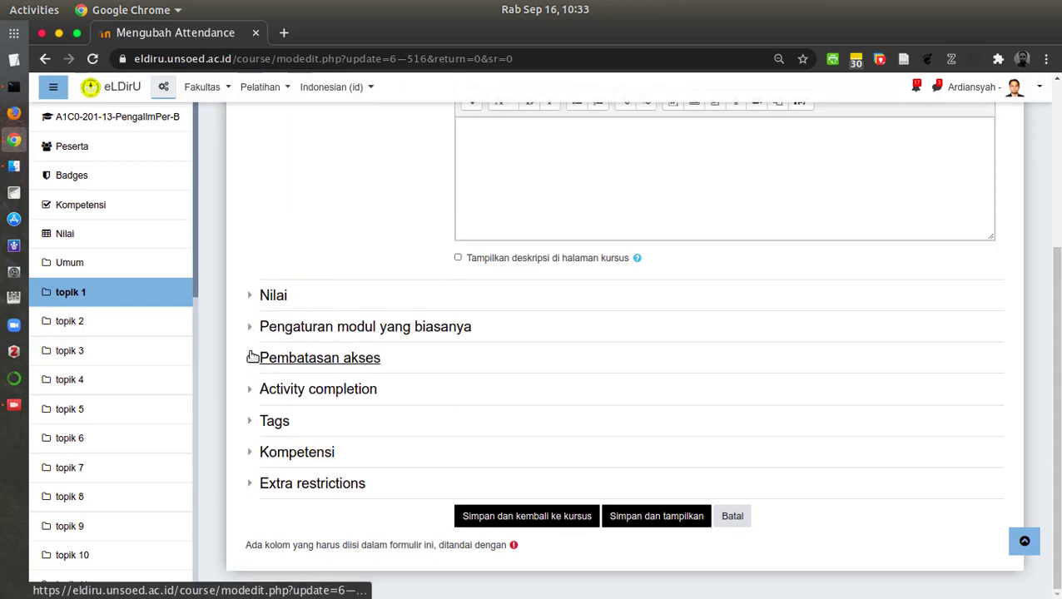
- Review the available access restriction types for Kehadiran without adding any and return to topik 1 on the course page
left_click(249, 358)
scroll(665, 350, "down", 2)
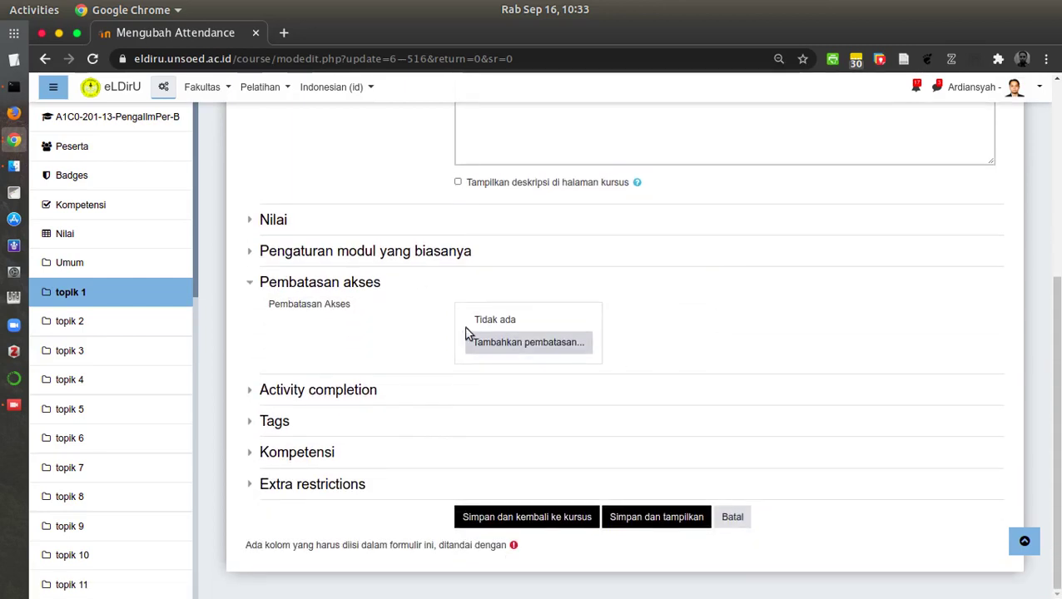
left_click(540, 352)
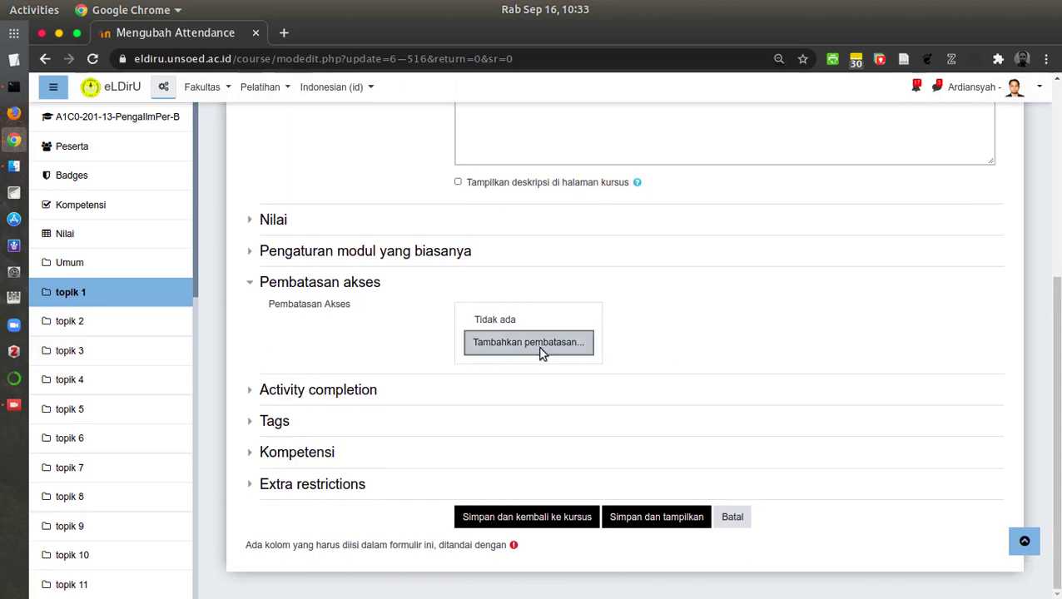
left_click(549, 463)
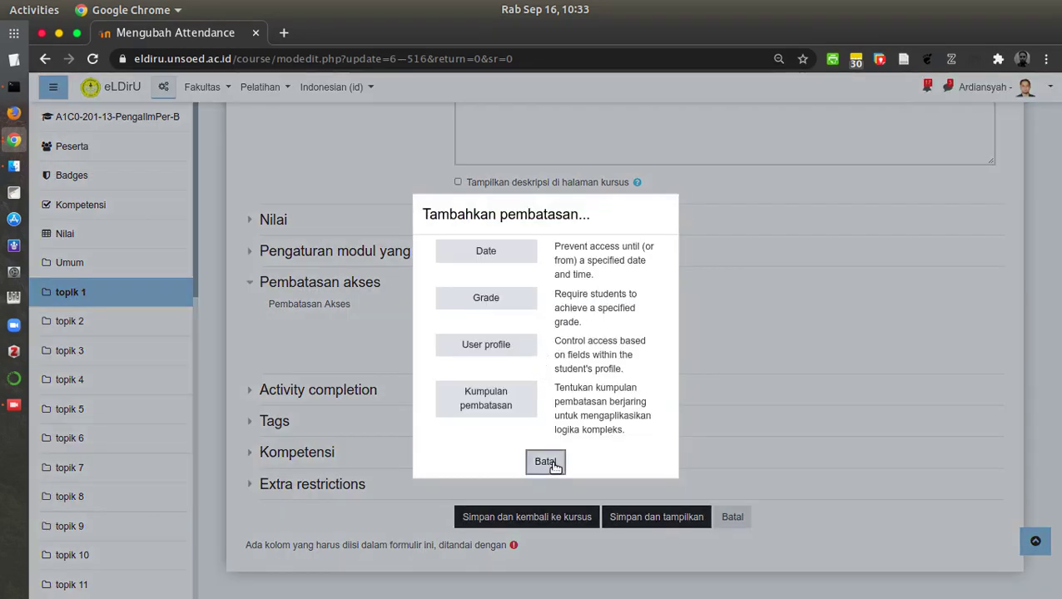
left_click(67, 293)
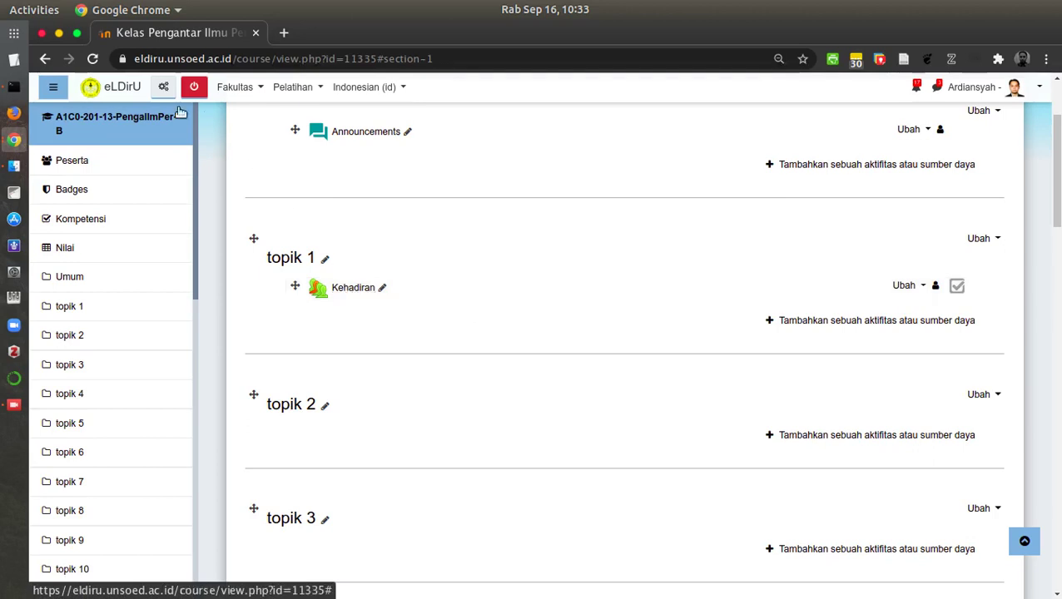
- Add a new Kuis activity to topik 1 and name it "Kuis topik"
left_click(771, 319)
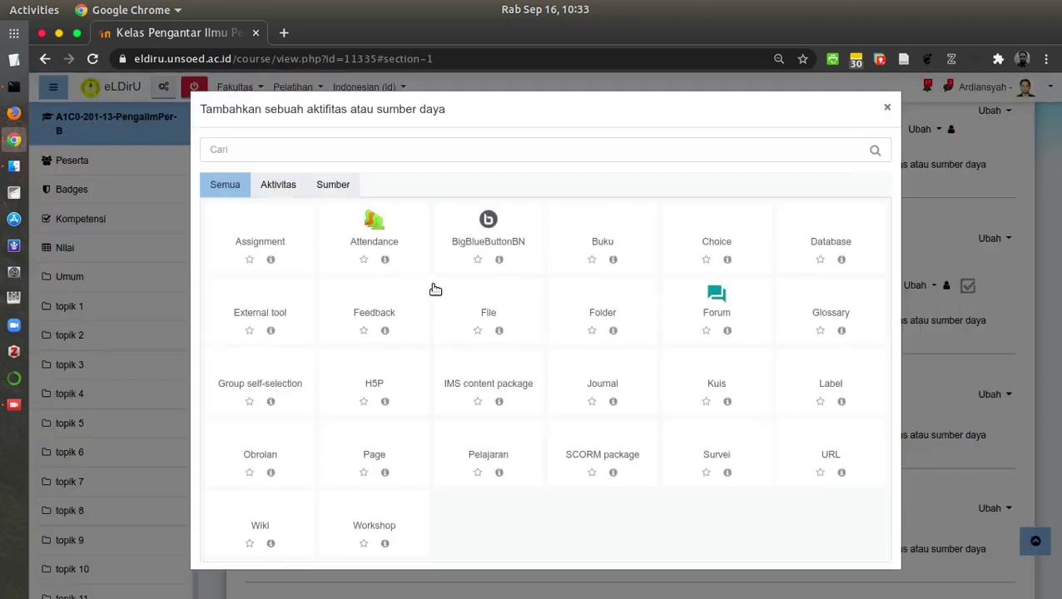
left_click(716, 370)
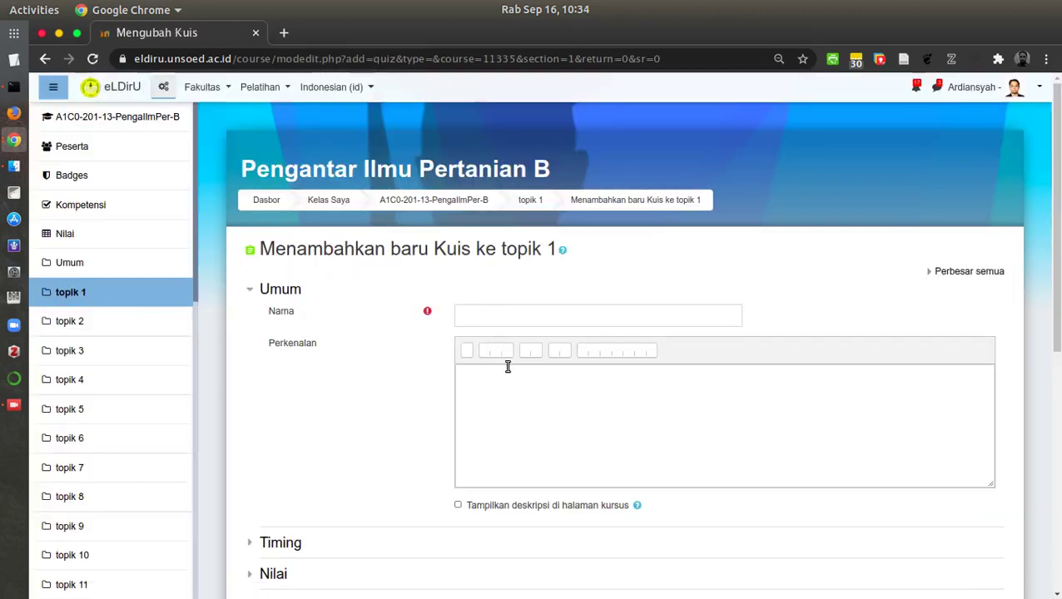
left_click(474, 319)
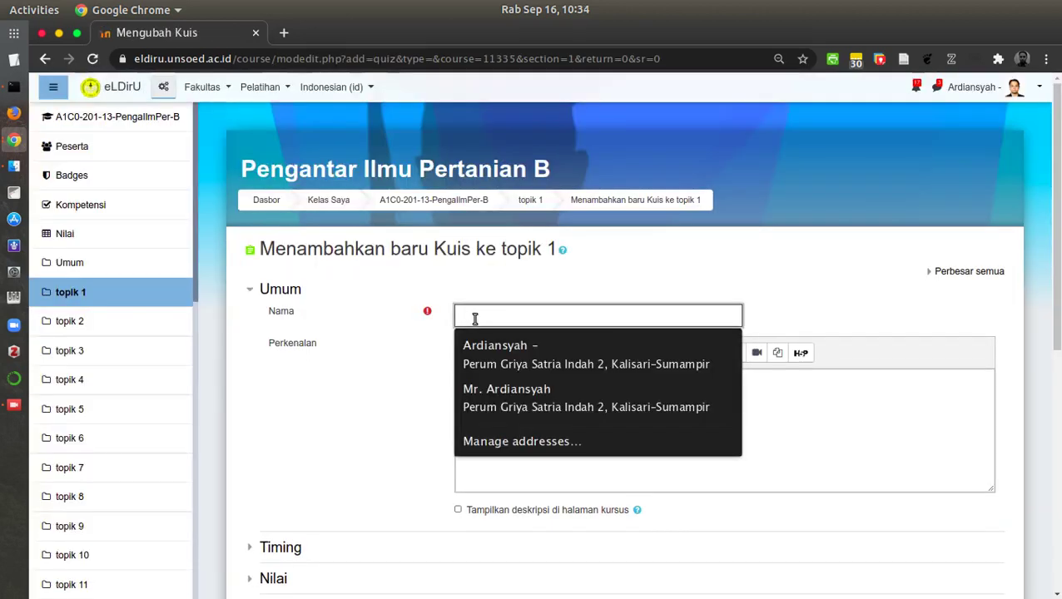
type("Kuis topik")
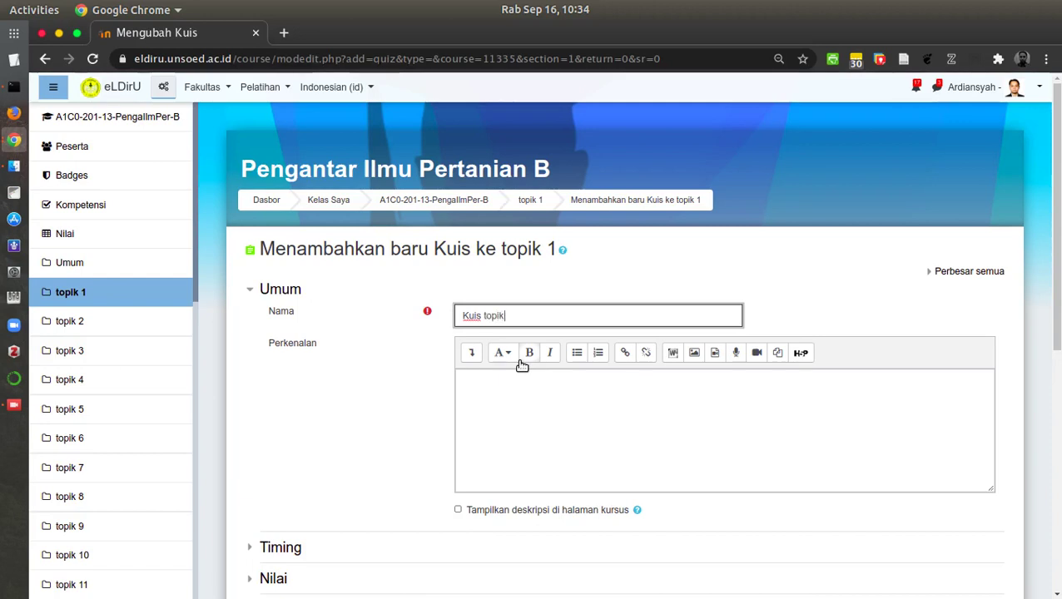
- Set the quiz's completion tracking to "Show activity as complete when conditions are met"
scroll(495, 366, "down", 8)
scroll(495, 366, "up", 3)
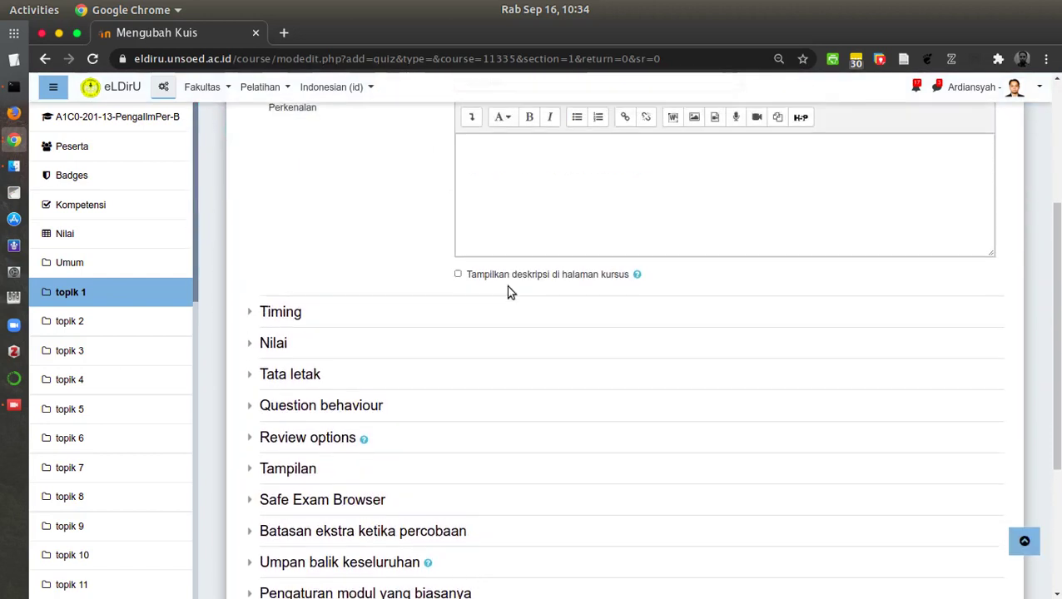
scroll(341, 301, "down", 2)
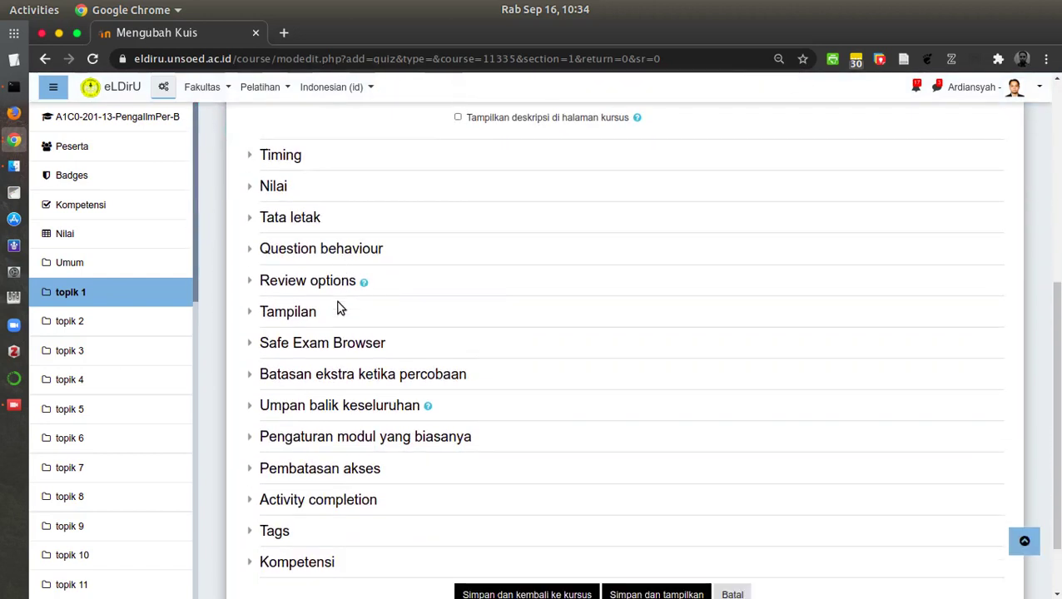
scroll(495, 307, "up", 3)
left_click(497, 301)
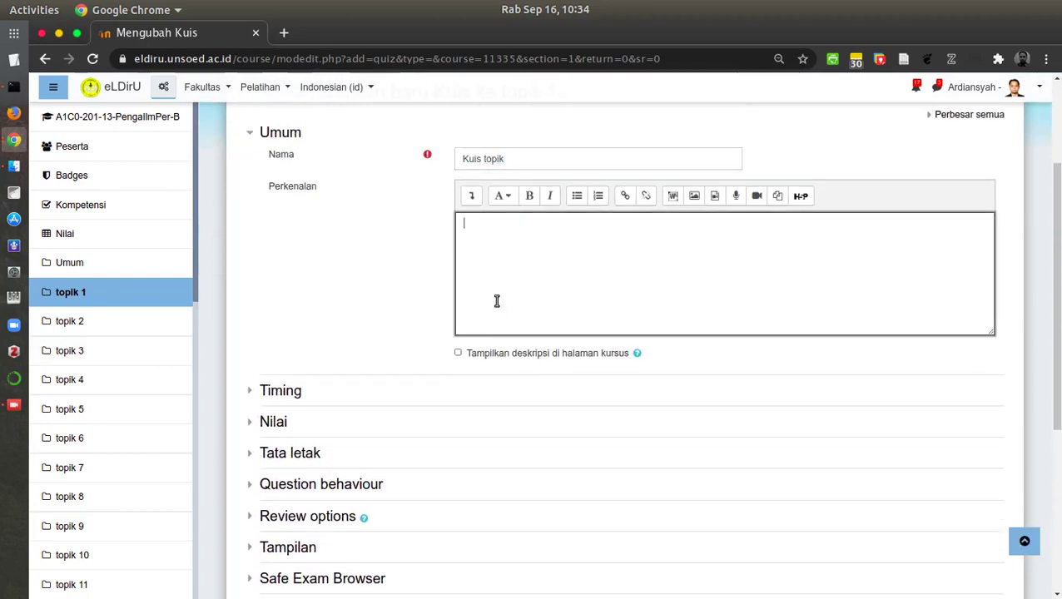
scroll(497, 301, "down", 5)
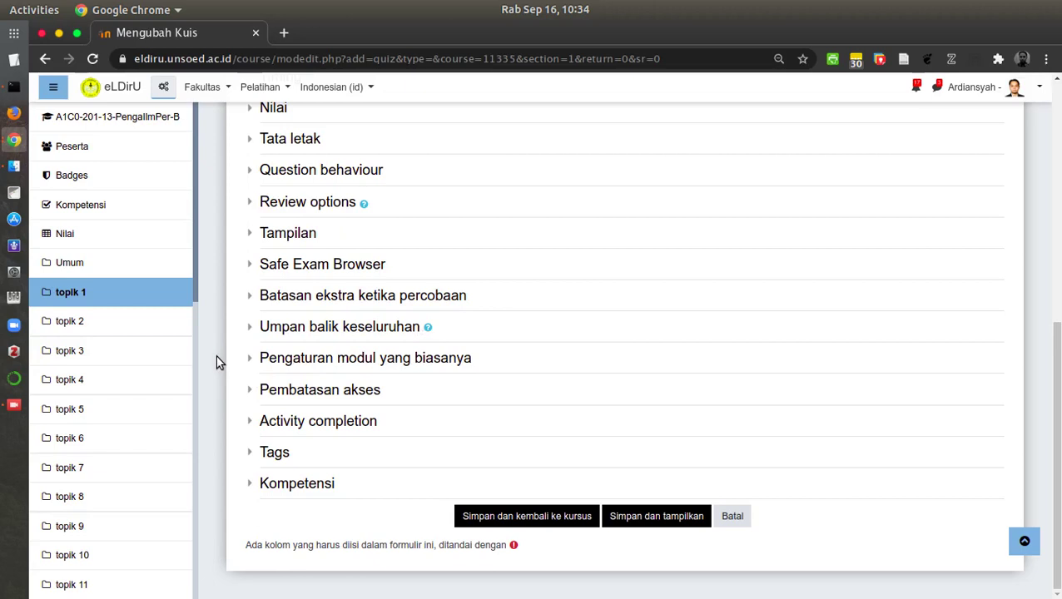
left_click(256, 421)
scroll(243, 420, "down", 2)
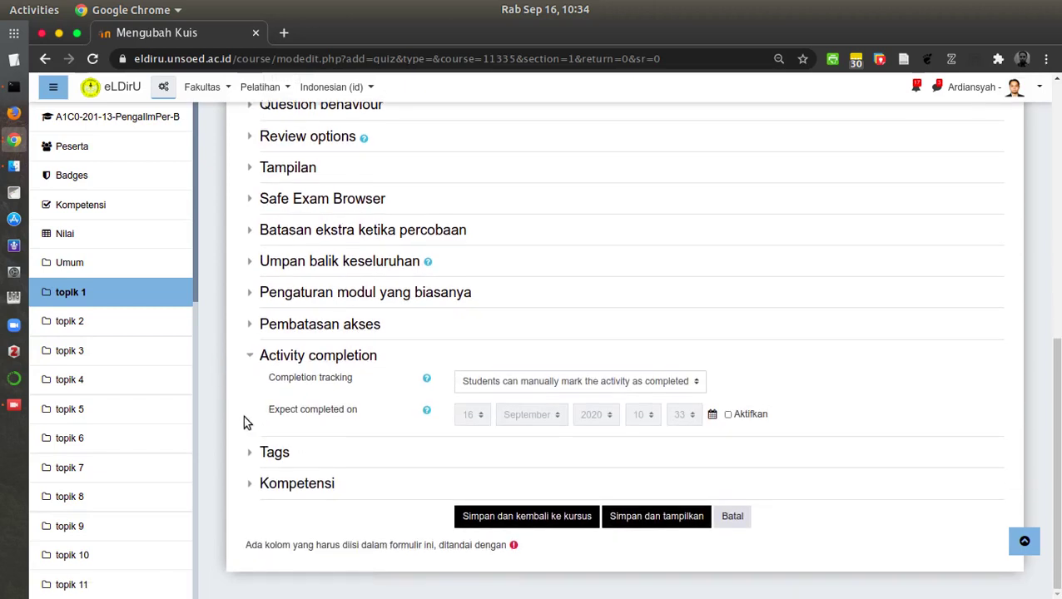
left_click(603, 382)
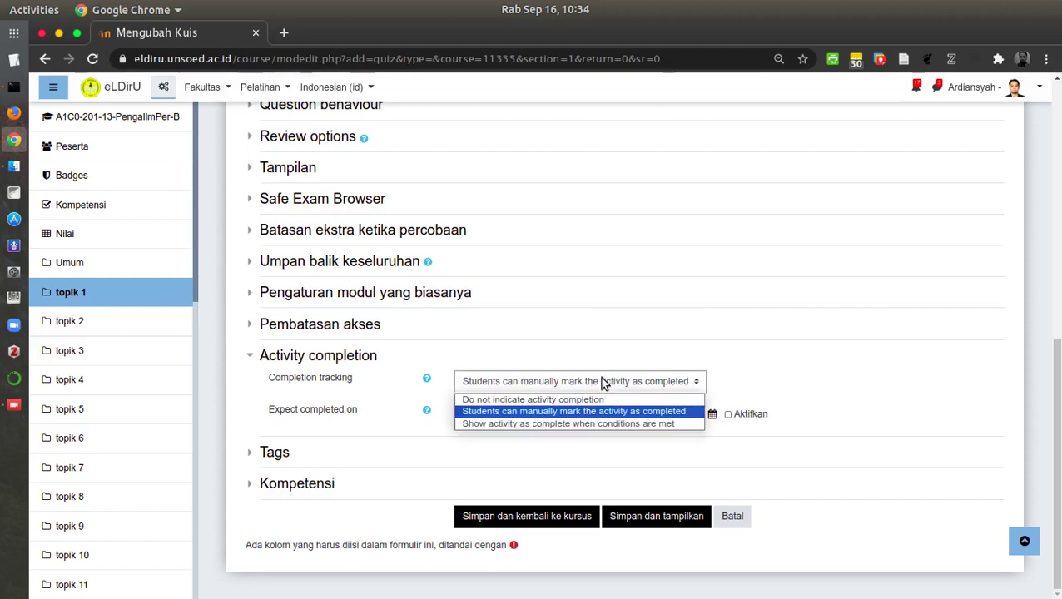
left_click(534, 424)
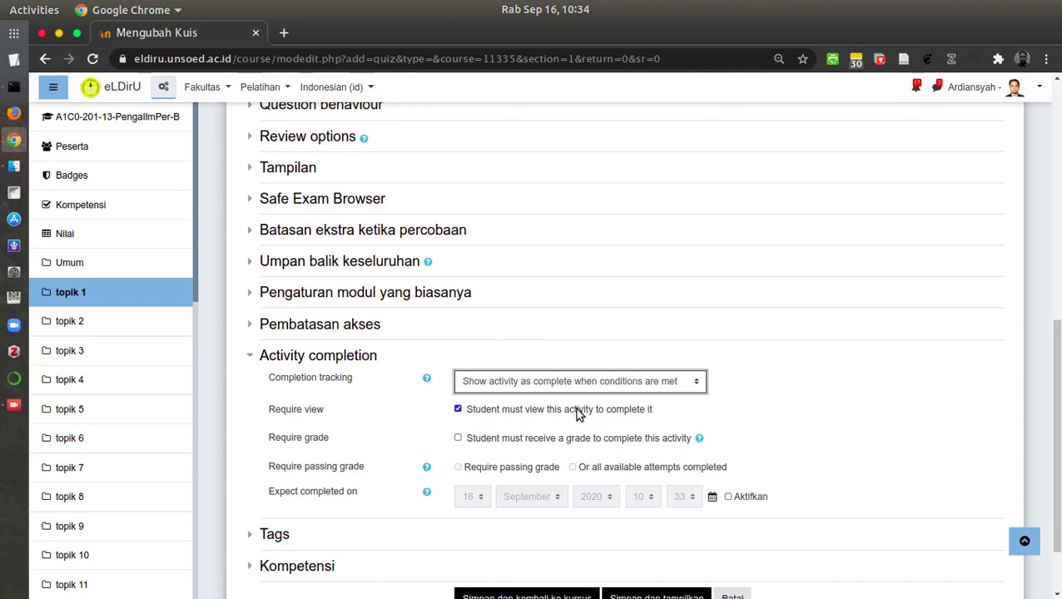
- Require students to receive a grade to complete the quiz, and save it, returning to the course
left_click(458, 438)
left_click(459, 438)
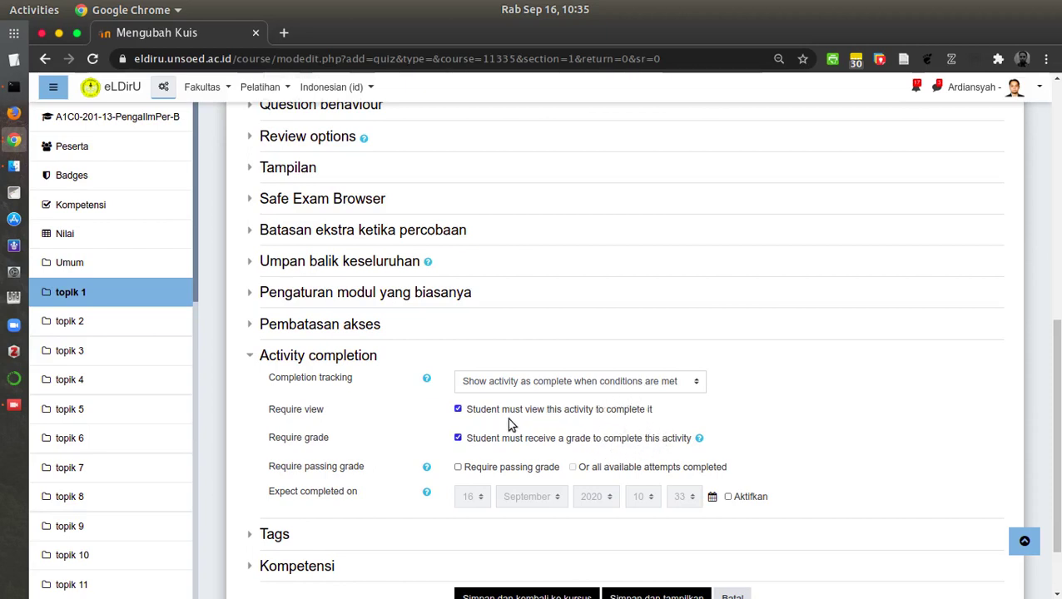
scroll(576, 412, "down", 2)
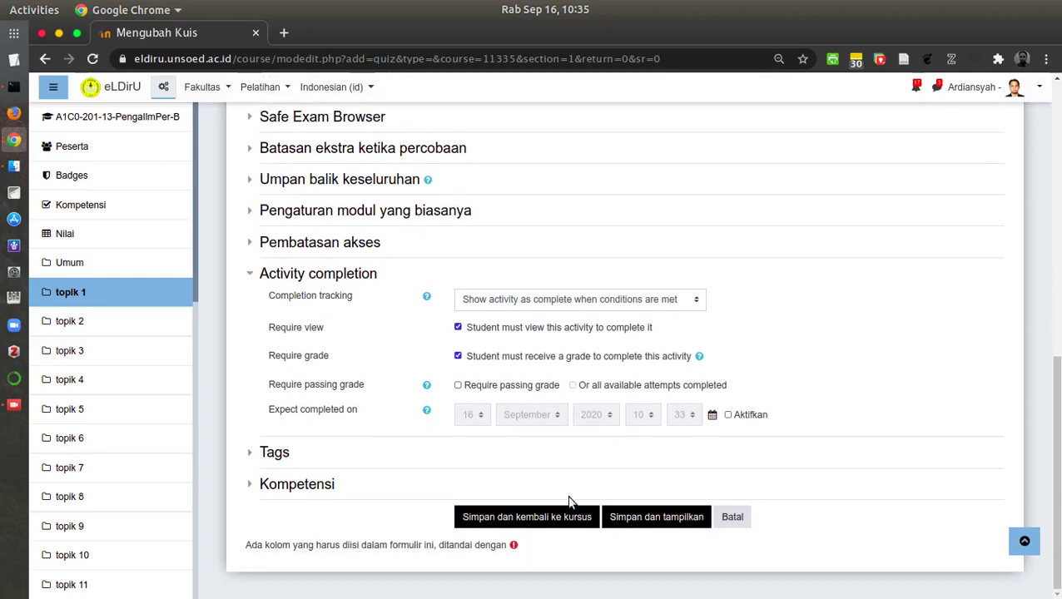
left_click(558, 521)
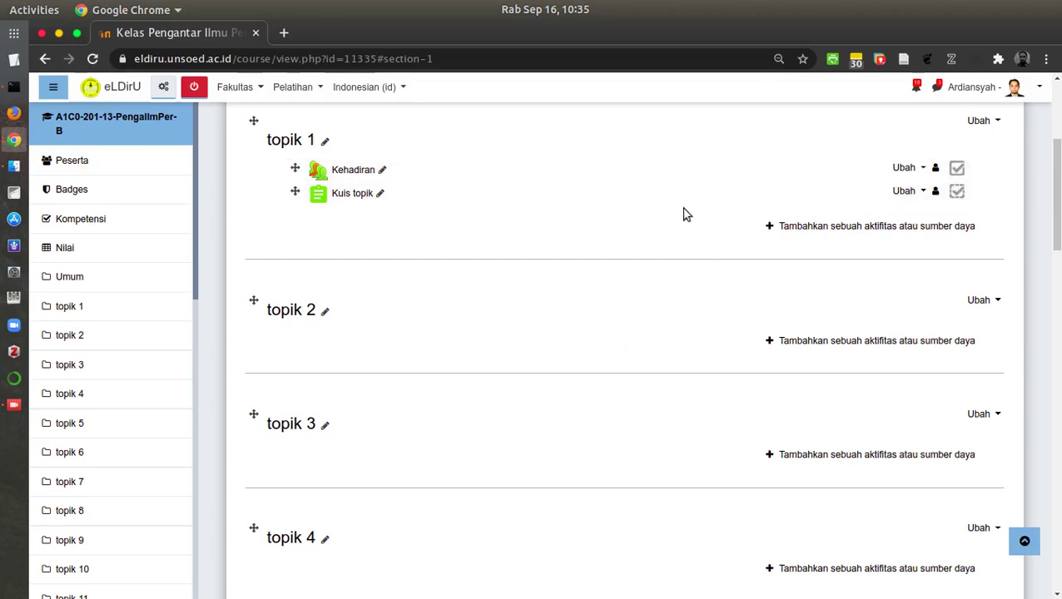
- Move Kuis topik above Kehadiran in topik 1 and open the settings of Kehadiran
left_click_drag(291, 190, 291, 169)
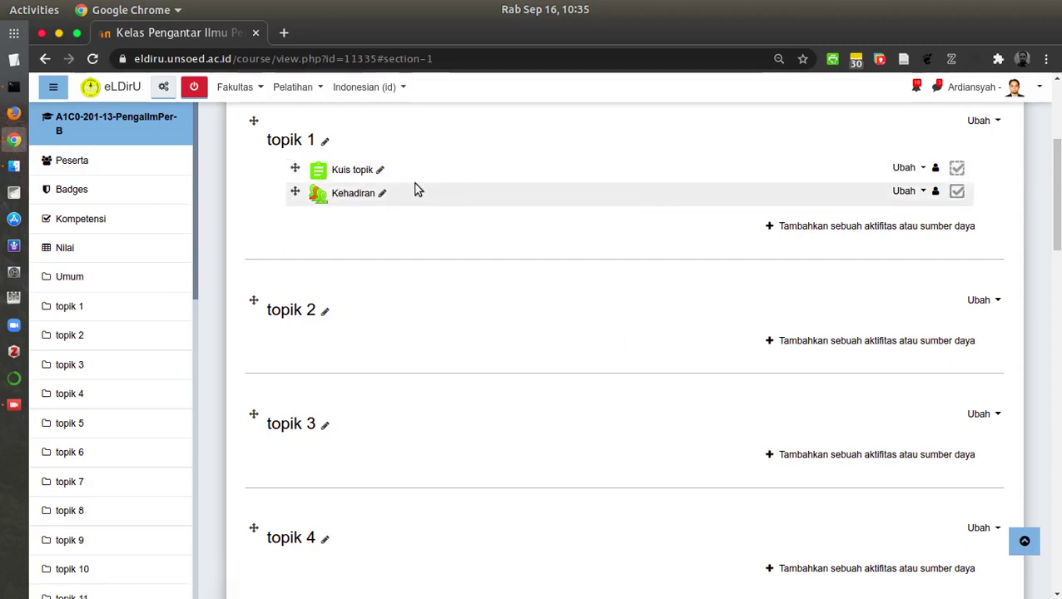
left_click(956, 168)
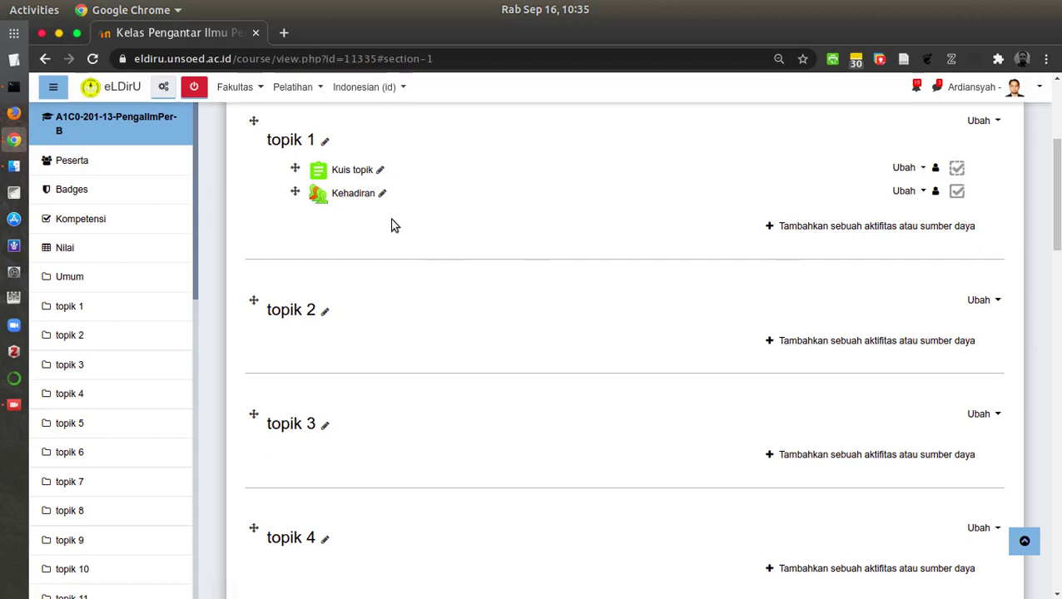
left_click(908, 192)
left_click(858, 213)
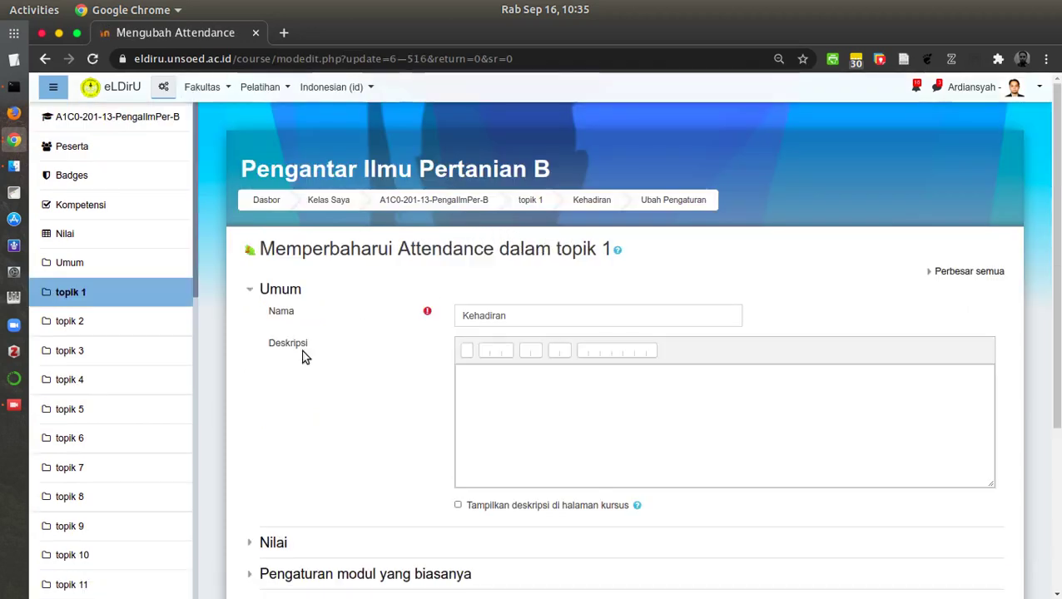
- Restrict access to Kehadiran with an Activity completion condition that Kuis topik must be marked complete, and save, returning to the course
scroll(302, 356, "down", 3)
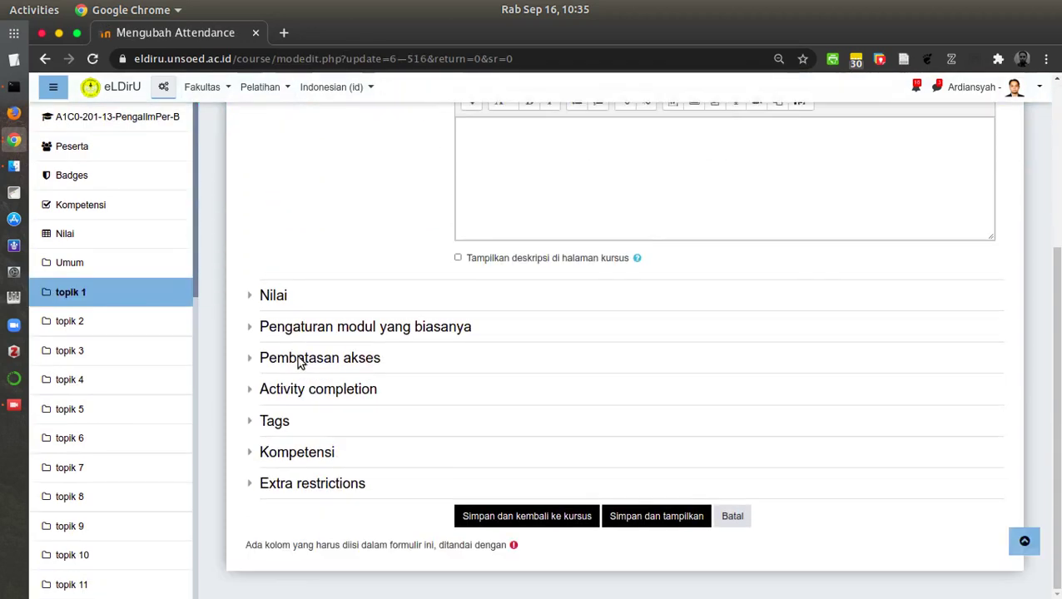
left_click(253, 362)
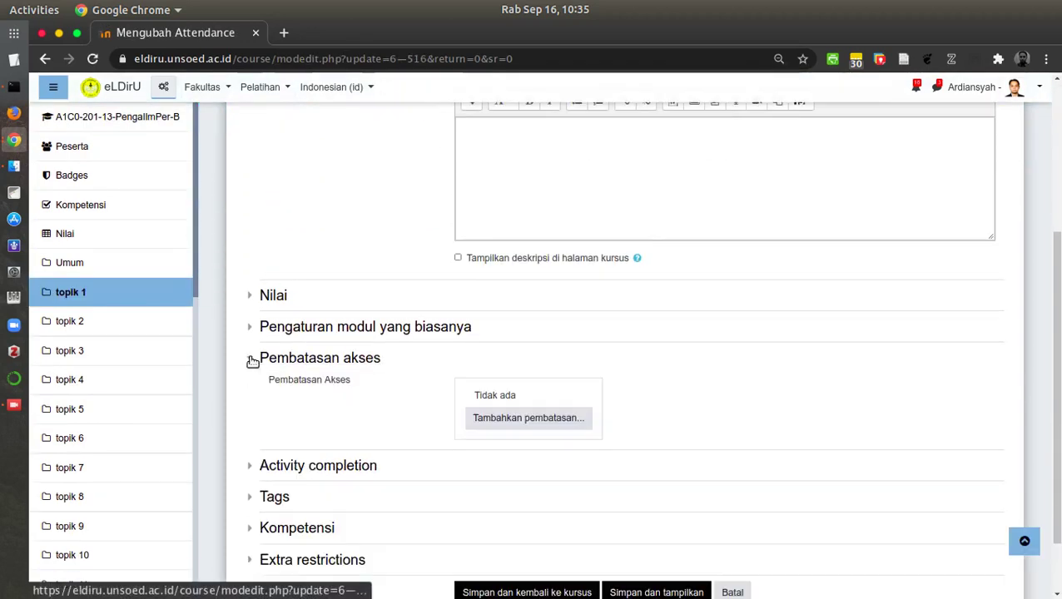
left_click(520, 420)
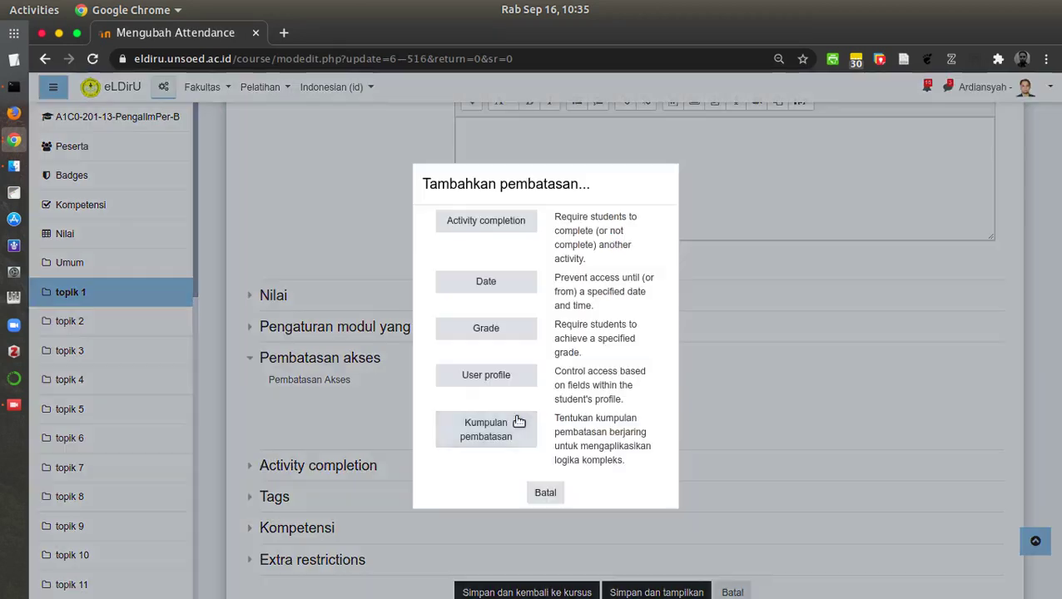
left_click(497, 221)
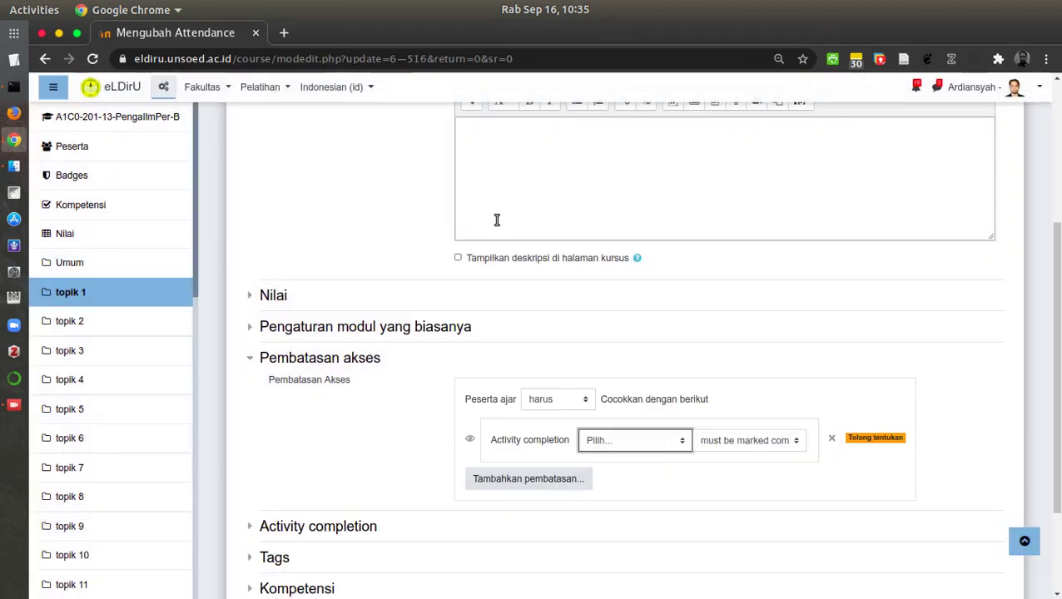
scroll(771, 313, "down", 3)
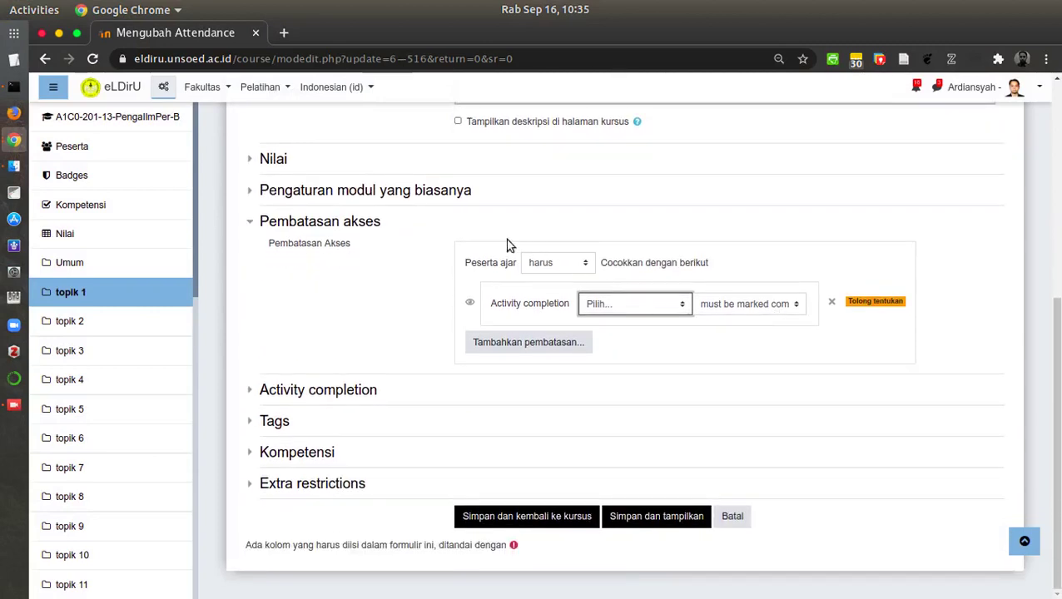
left_click(607, 304)
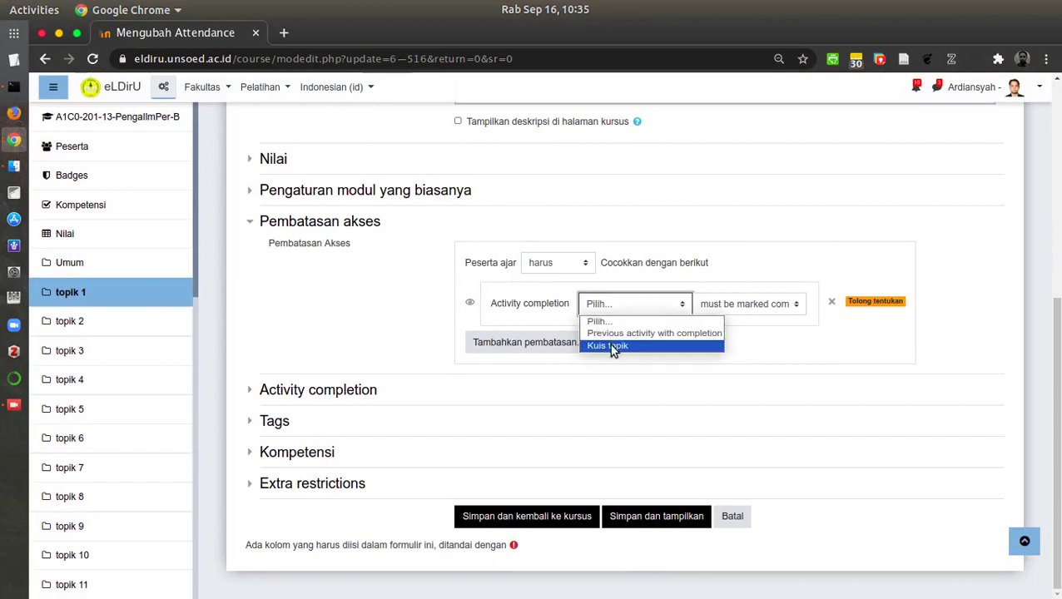
left_click(609, 345)
left_click(734, 308)
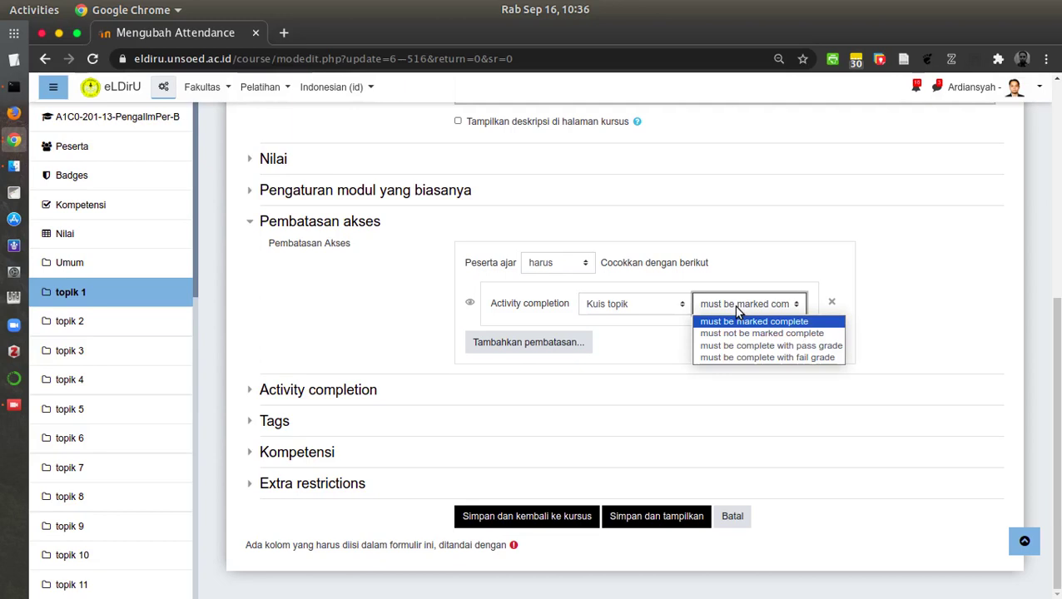
left_click(736, 307)
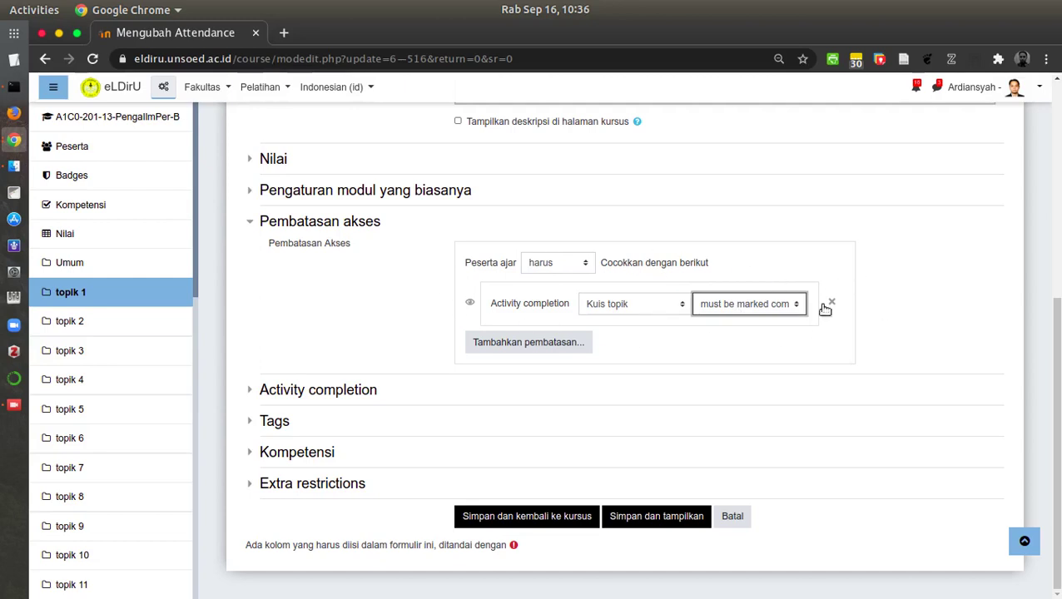
left_click(559, 519)
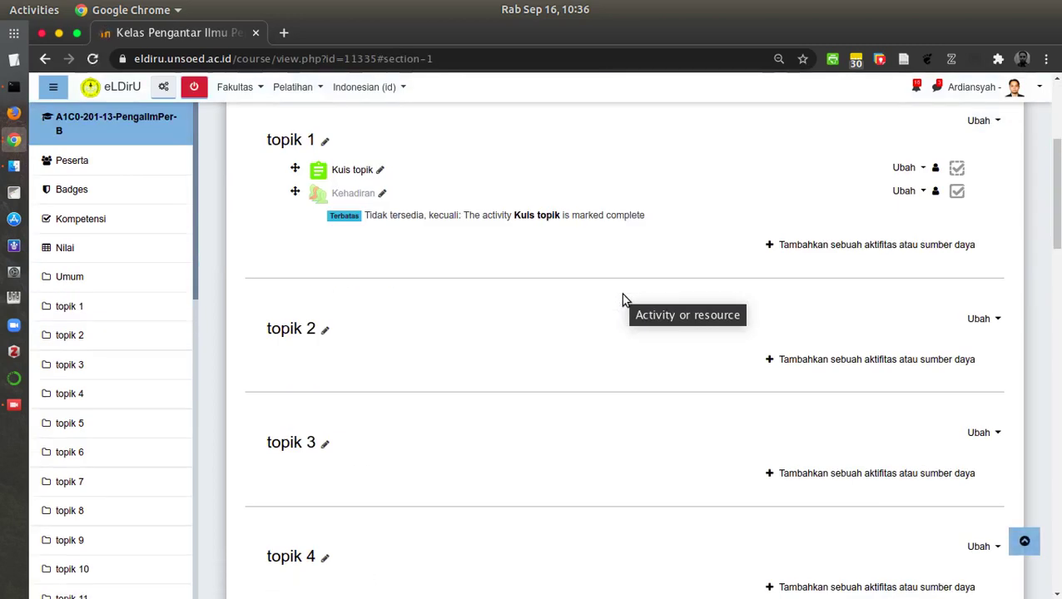
- Switch to the Siswa role to view the course as a student
scroll(623, 316, "up", 4)
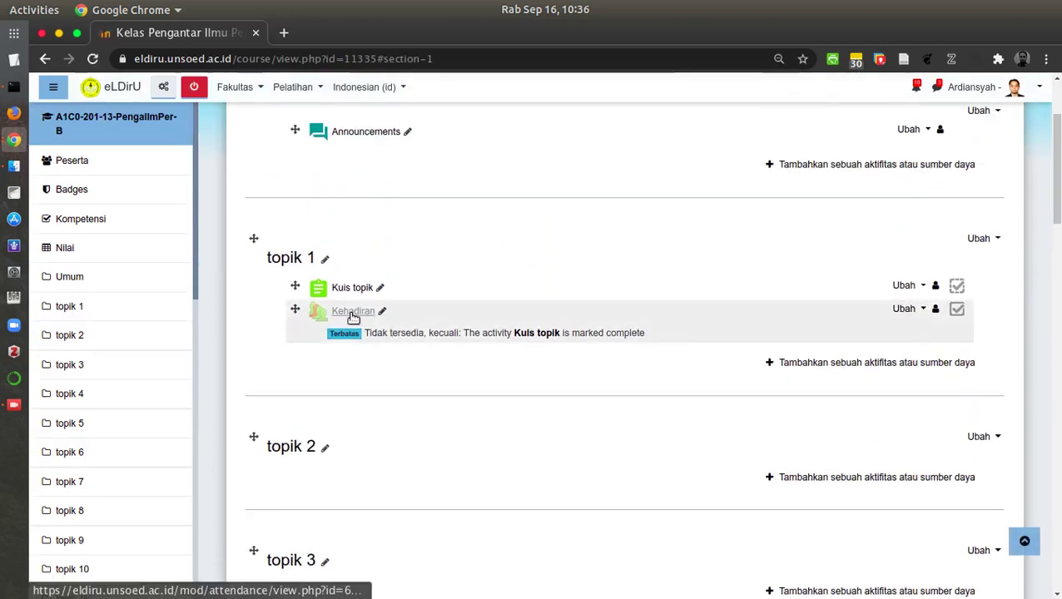
left_click(1034, 91)
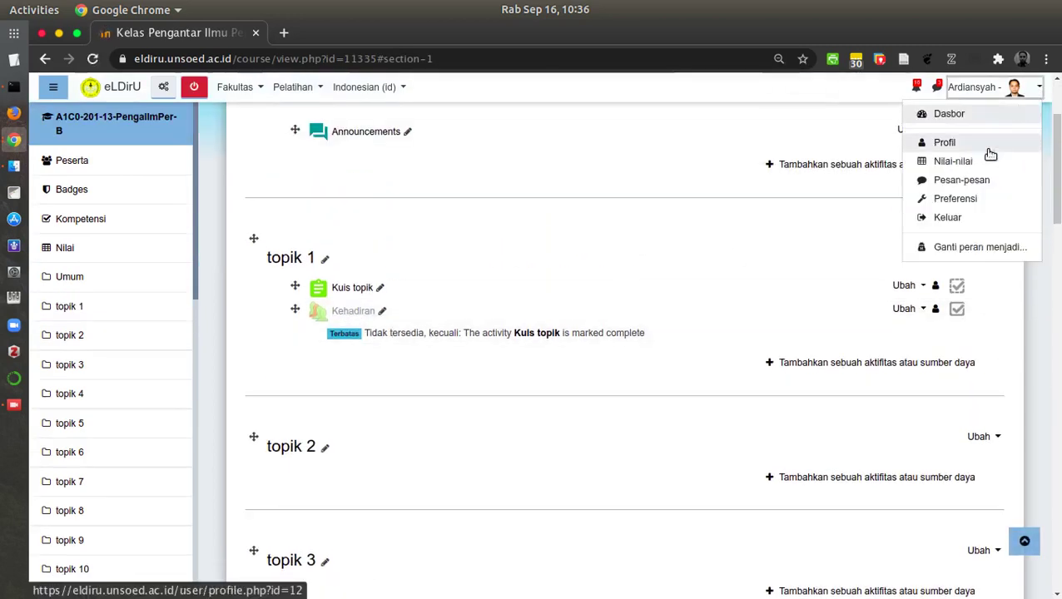
left_click(936, 243)
left_click(276, 371)
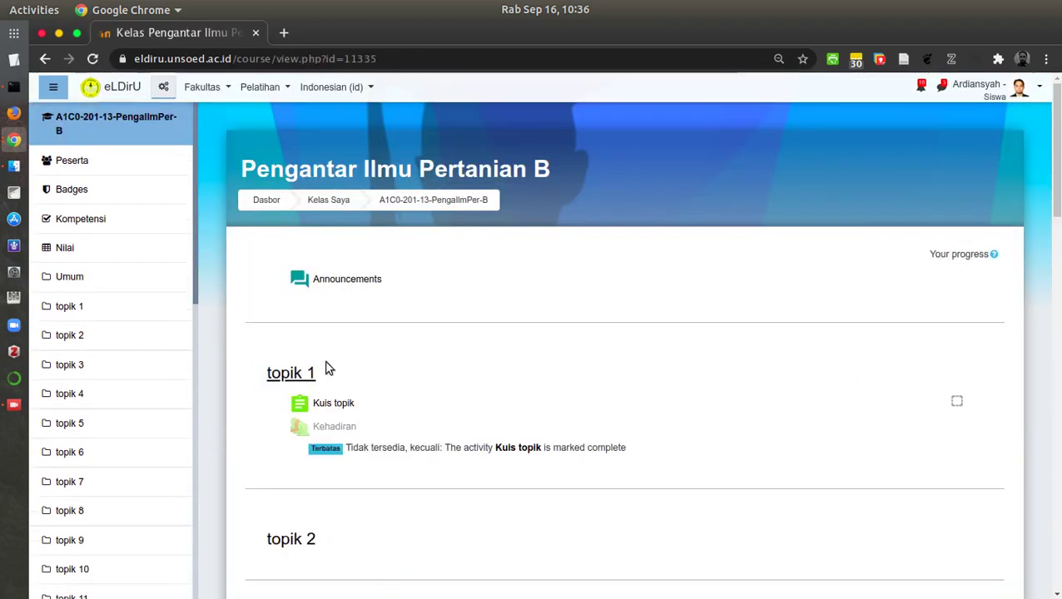
- Open Kuis topik as the student, then return to topik 1 and check the access to Kehadiran
scroll(476, 350, "down", 3)
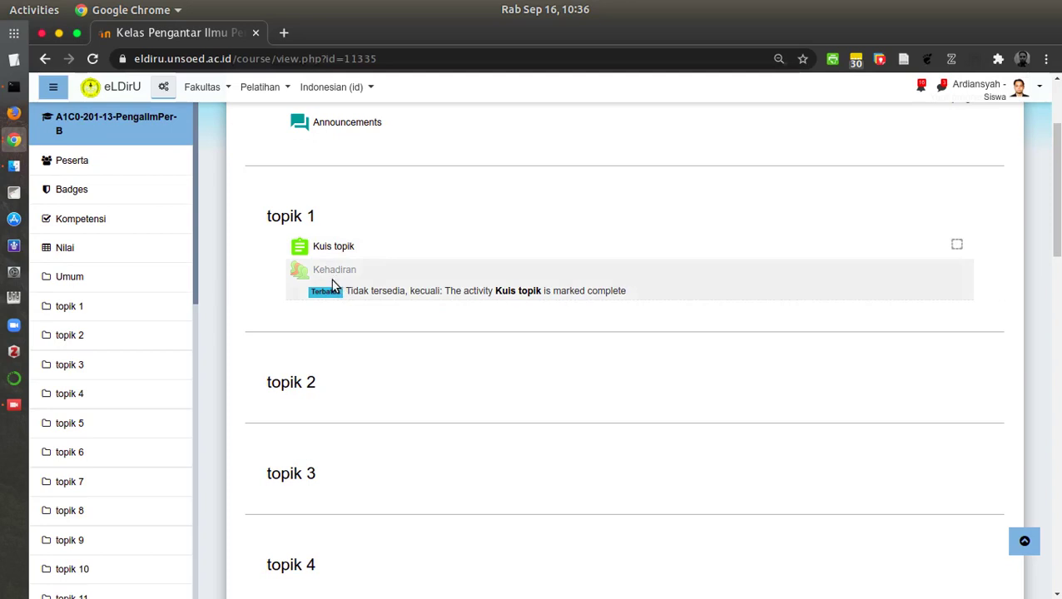
left_click(336, 248)
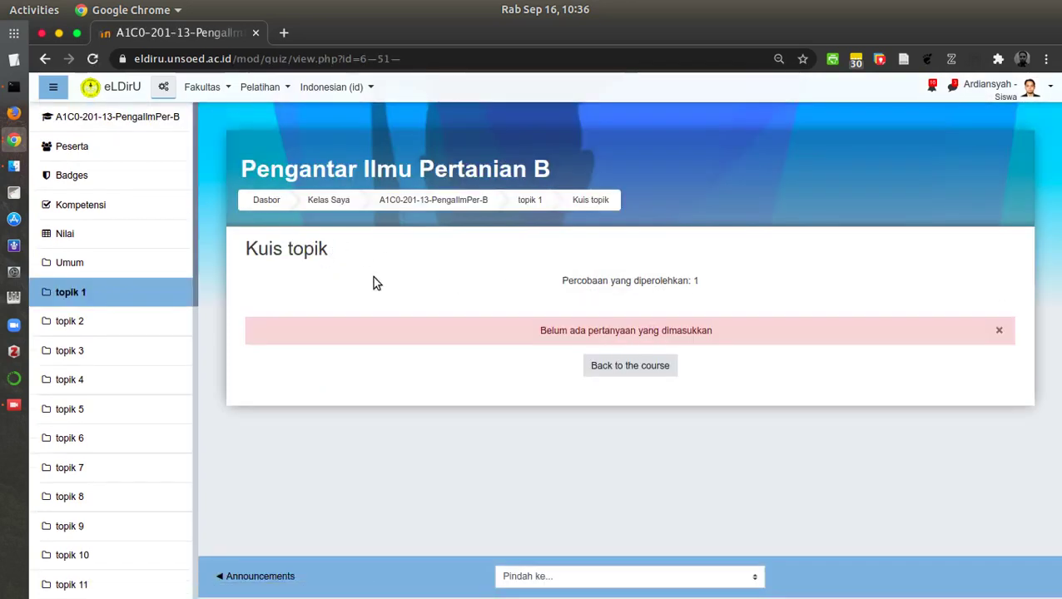
left_click(63, 295)
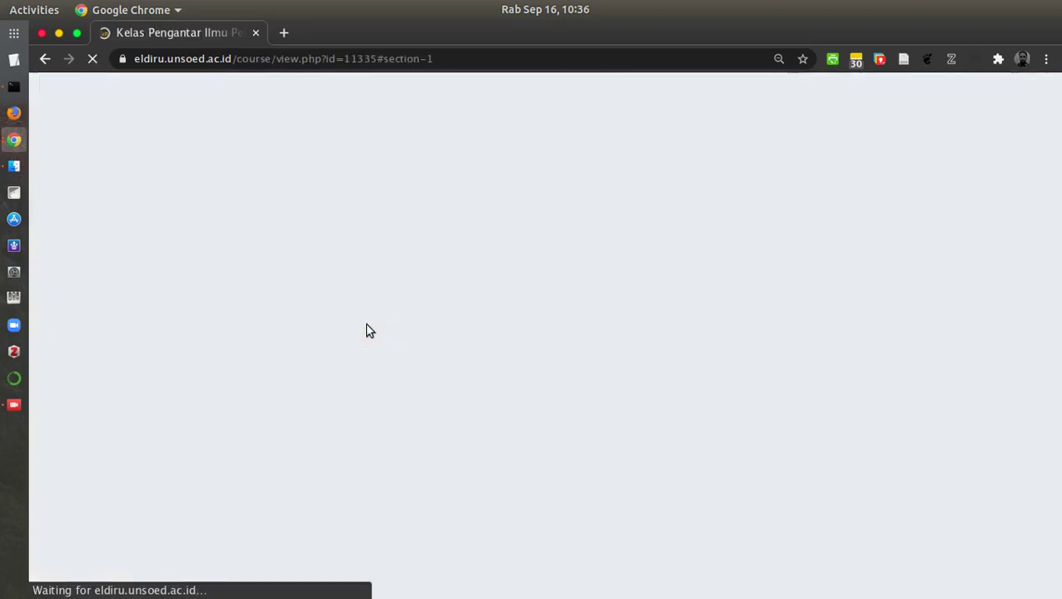
scroll(354, 213, "up", 2)
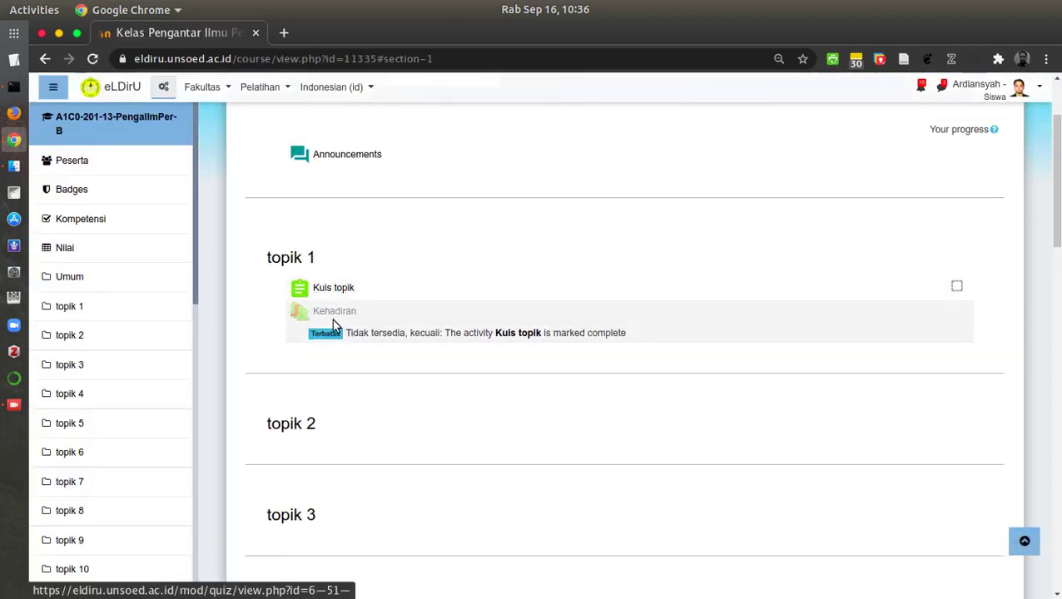